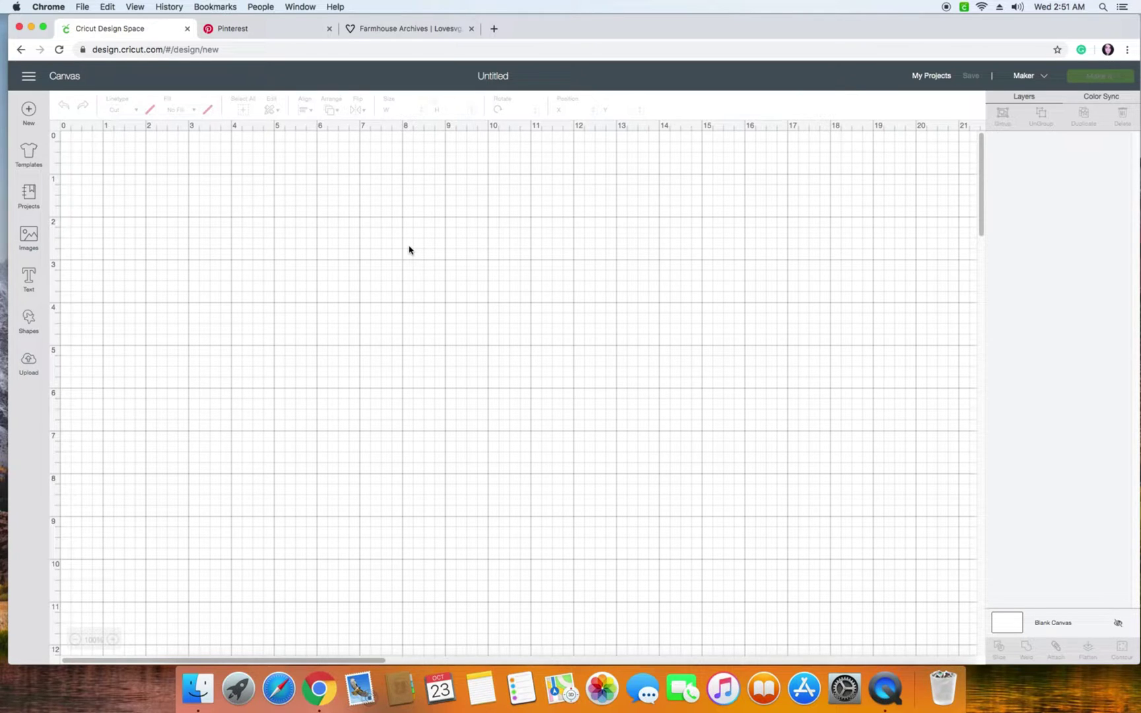
# - Search Pinterest for 'free svg'
pyautogui.click(125, 49)
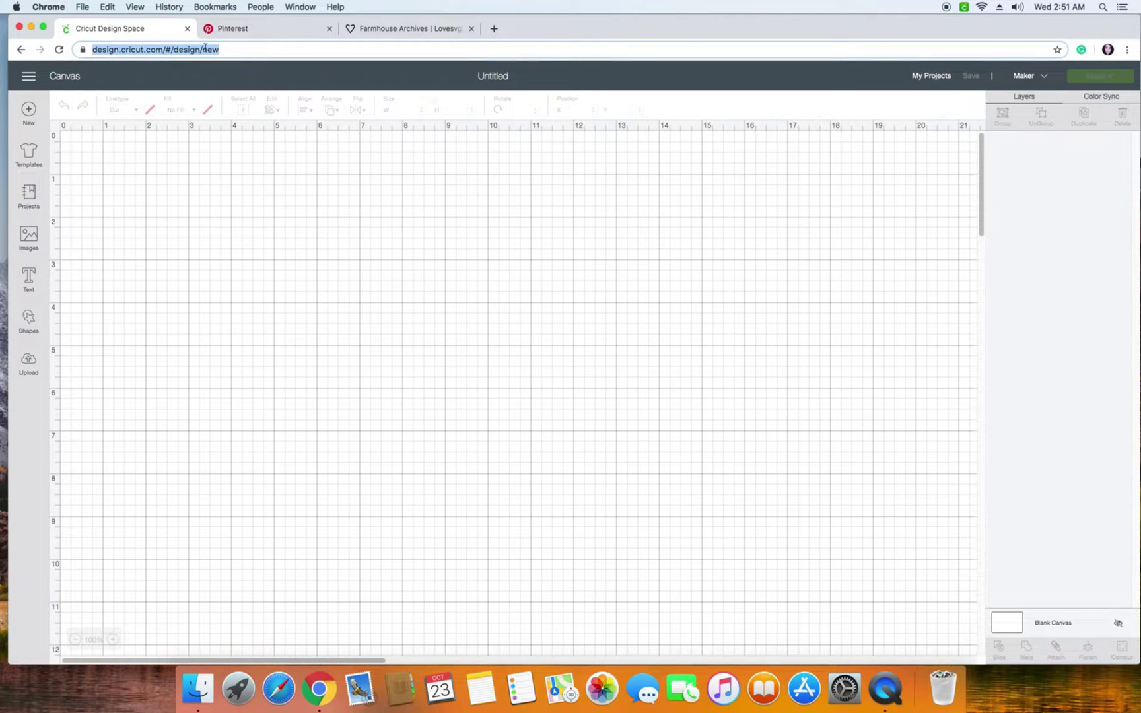
pyautogui.click(224, 241)
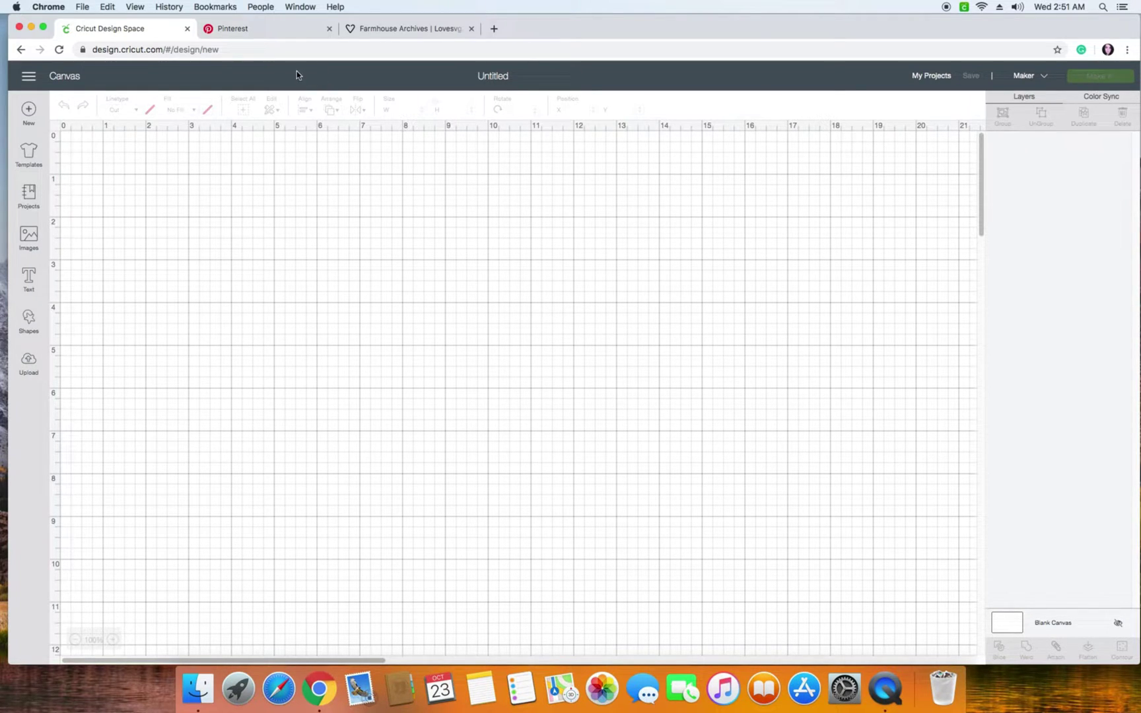
pyautogui.click(274, 30)
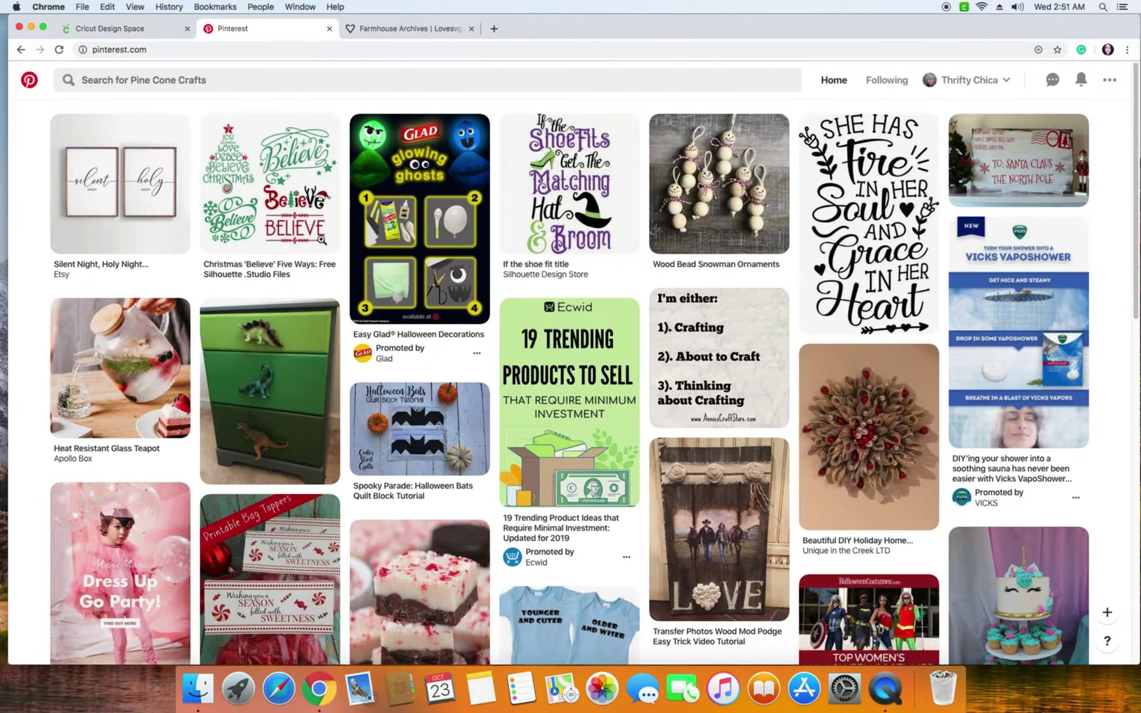
pyautogui.click(243, 78)
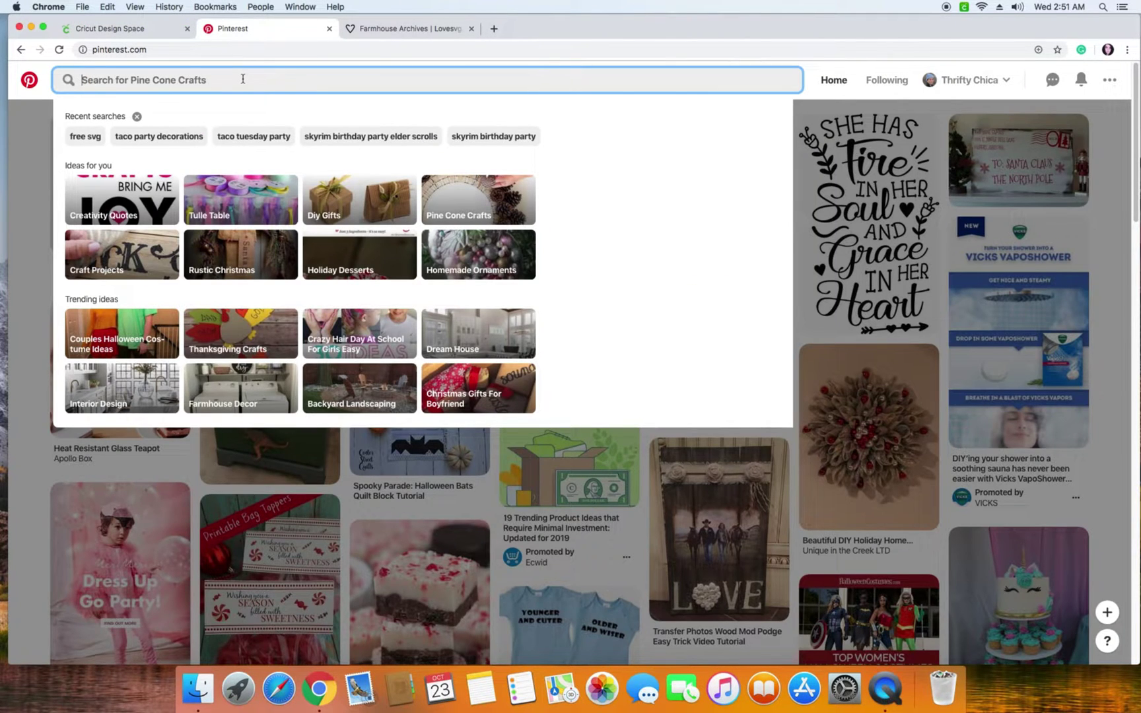
pyautogui.write('free')
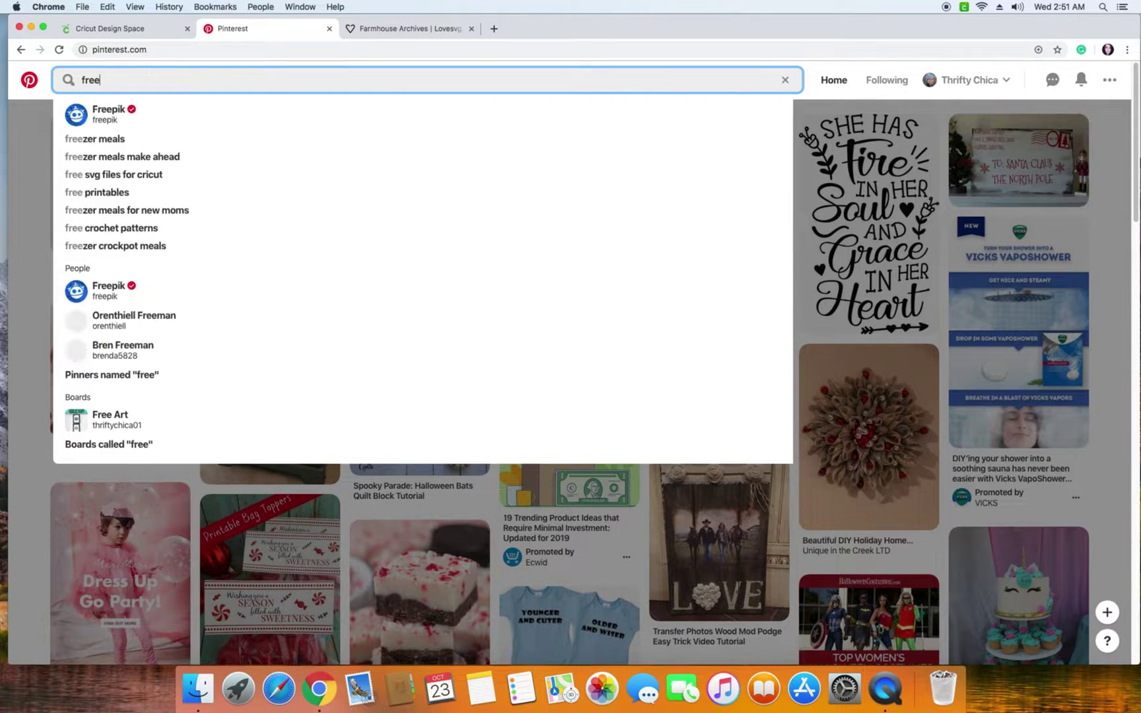
pyautogui.write(' svg')
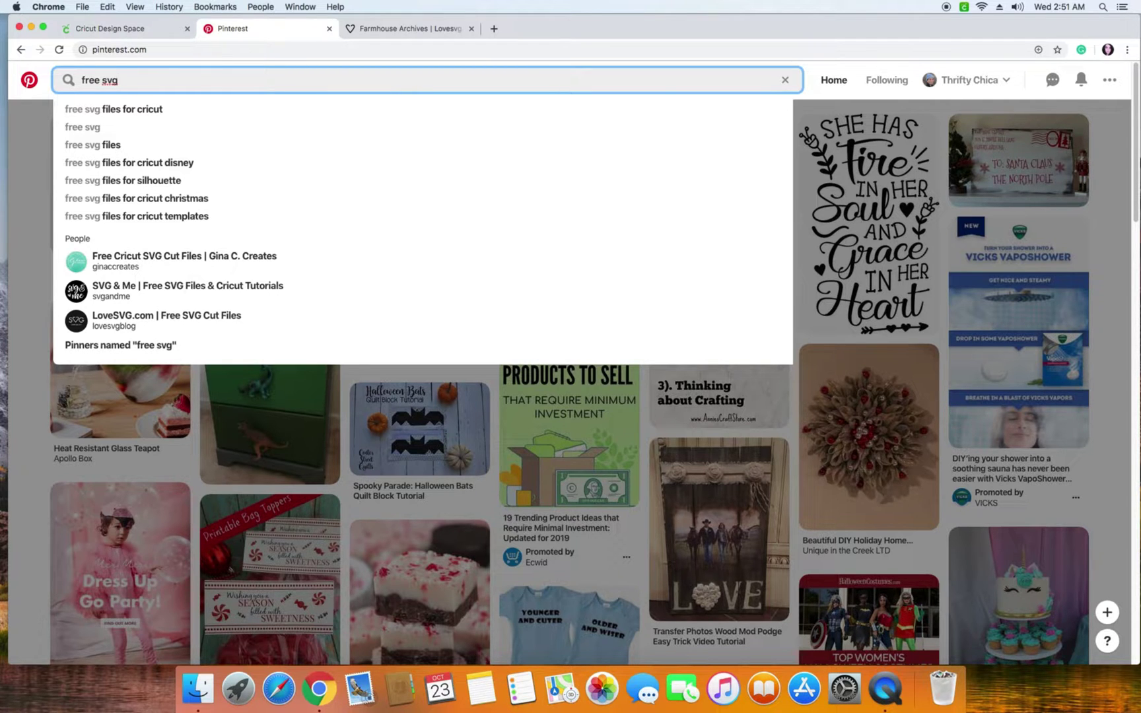
pyautogui.press('Return')
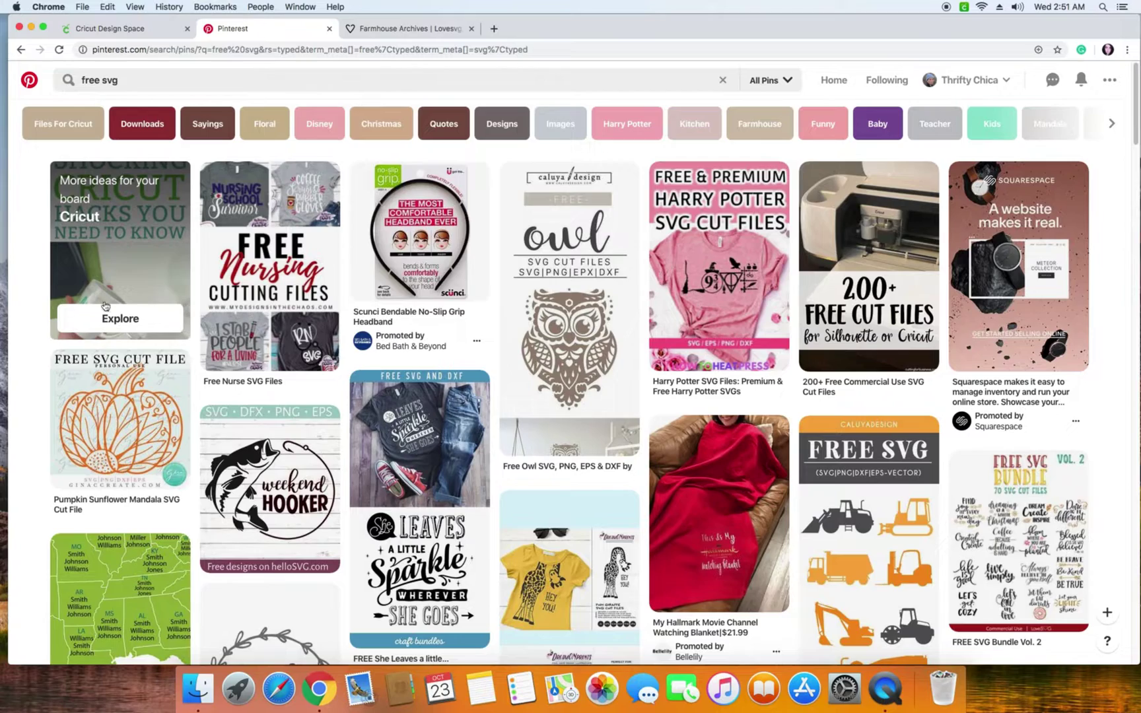
# - Scroll through the grid of free SVG cut-file pins
pyautogui.scroll(-5, 436, 289)
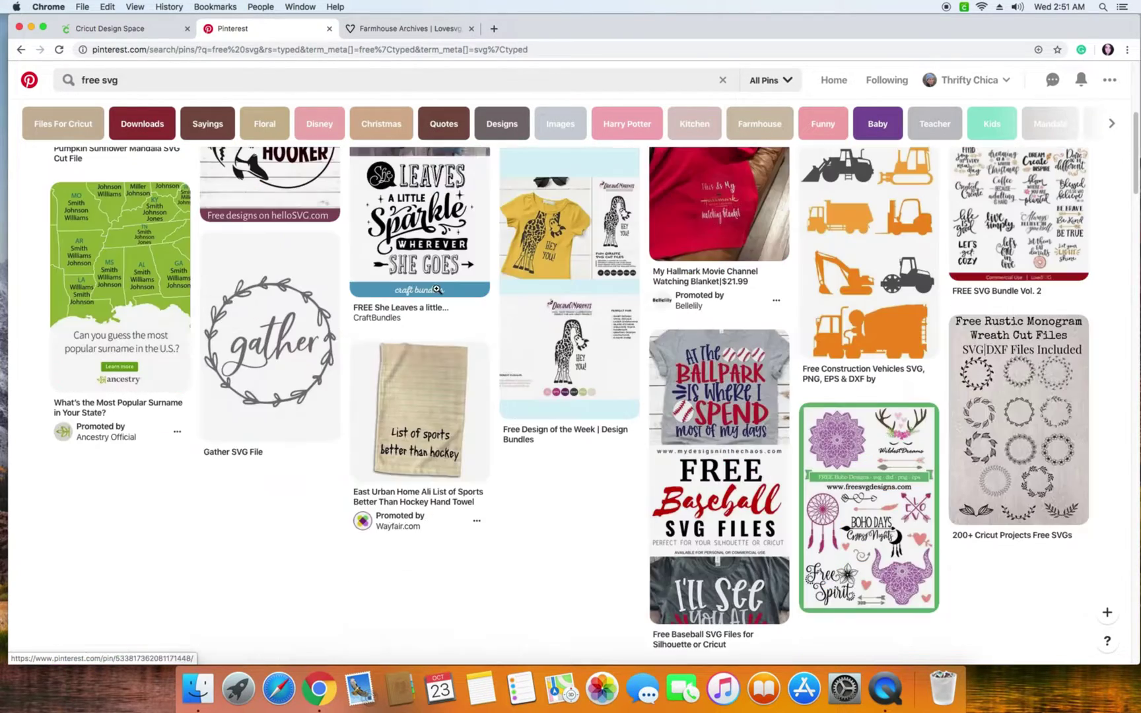
pyautogui.scroll(-4, 436, 289)
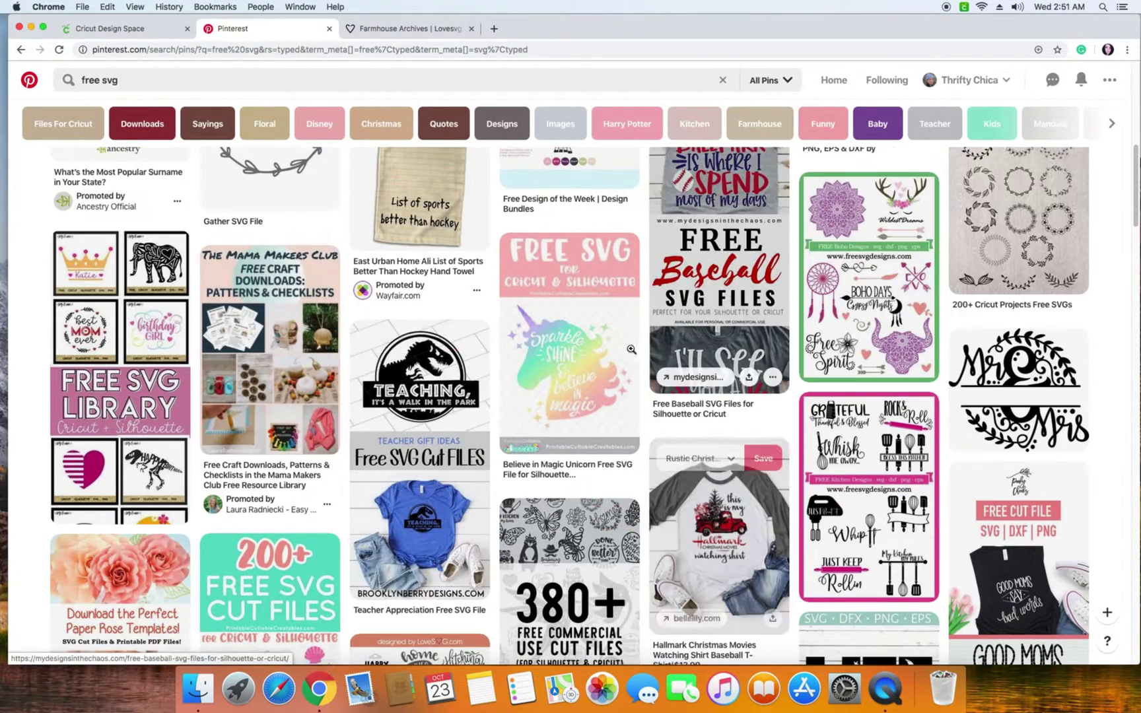
pyautogui.scroll(-5, 630, 349)
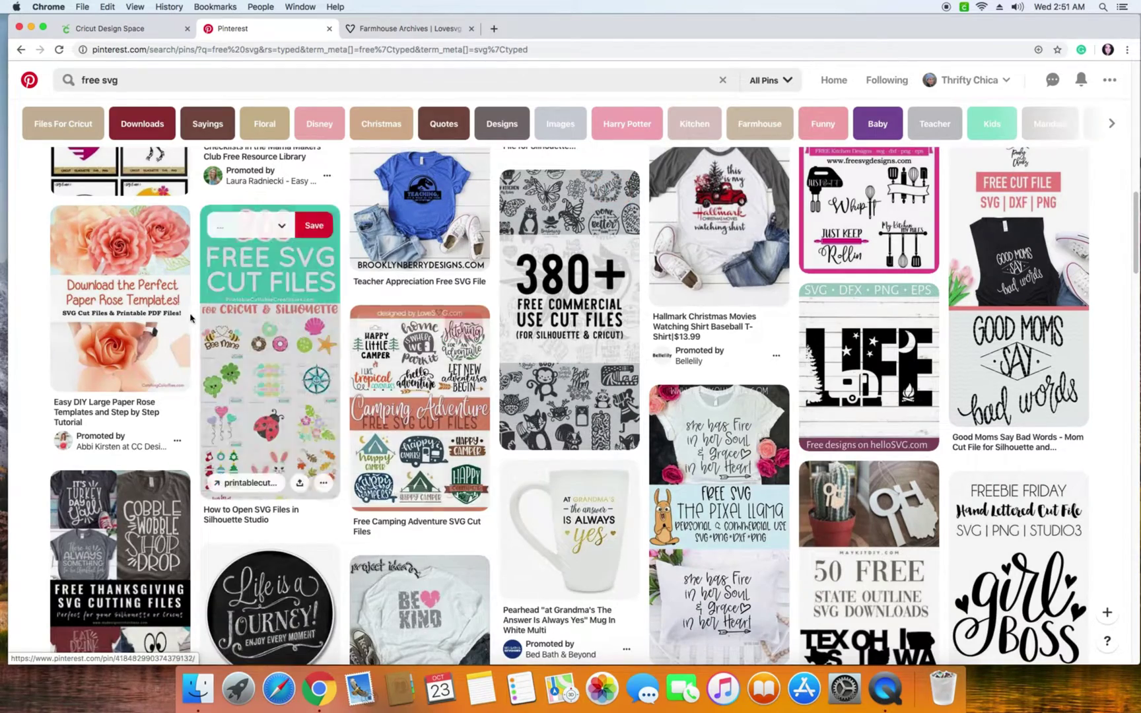
pyautogui.scroll(-4, 527, 343)
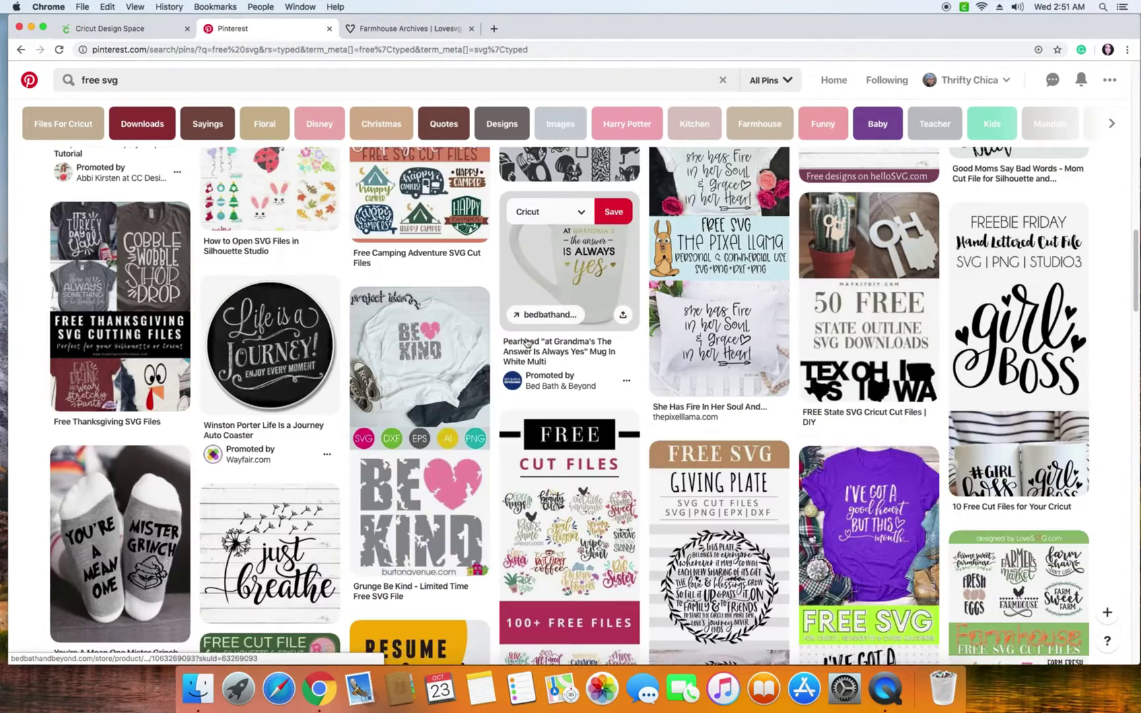
pyautogui.scroll(15, 526, 343)
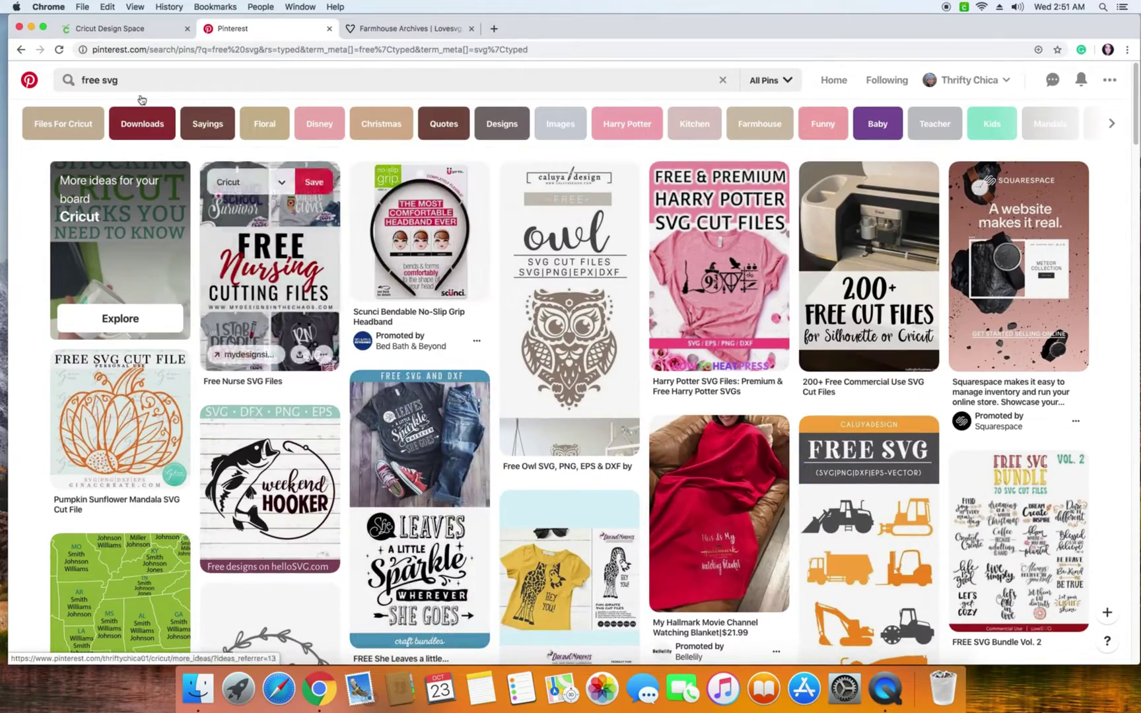
# - From the LoveSVG Farmhouse archive, go to the Free Ice Cold Lemonade 5C SVG cut file page
pyautogui.click(410, 30)
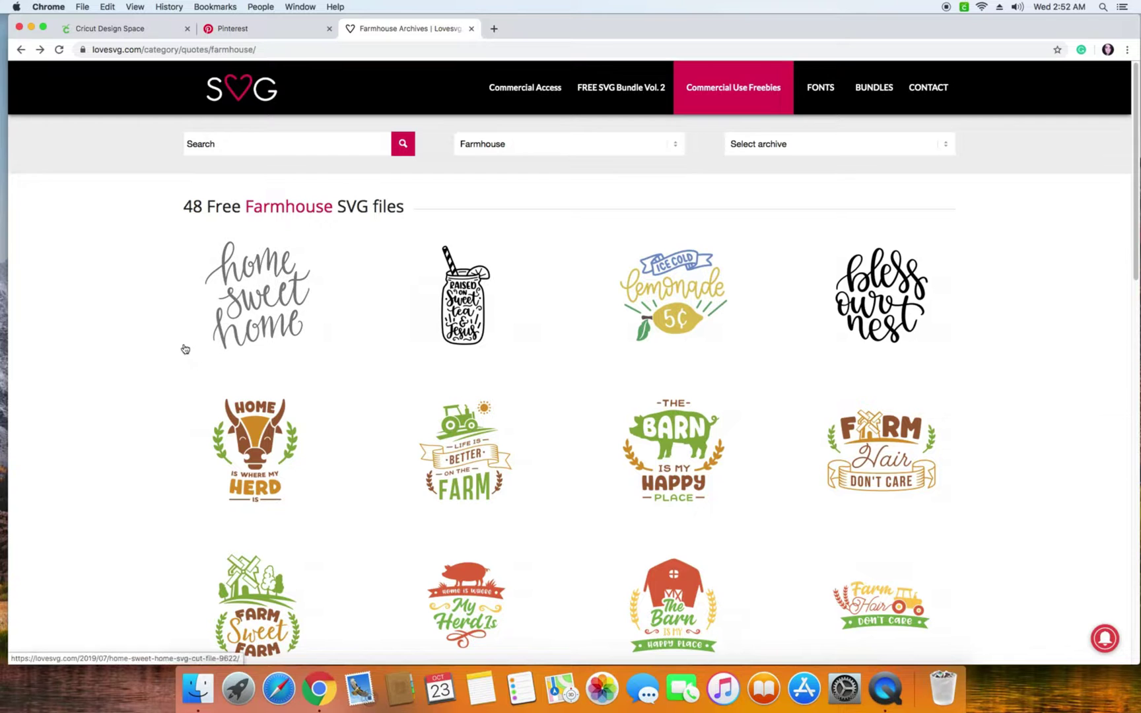
pyautogui.scroll(-8, 832, 410)
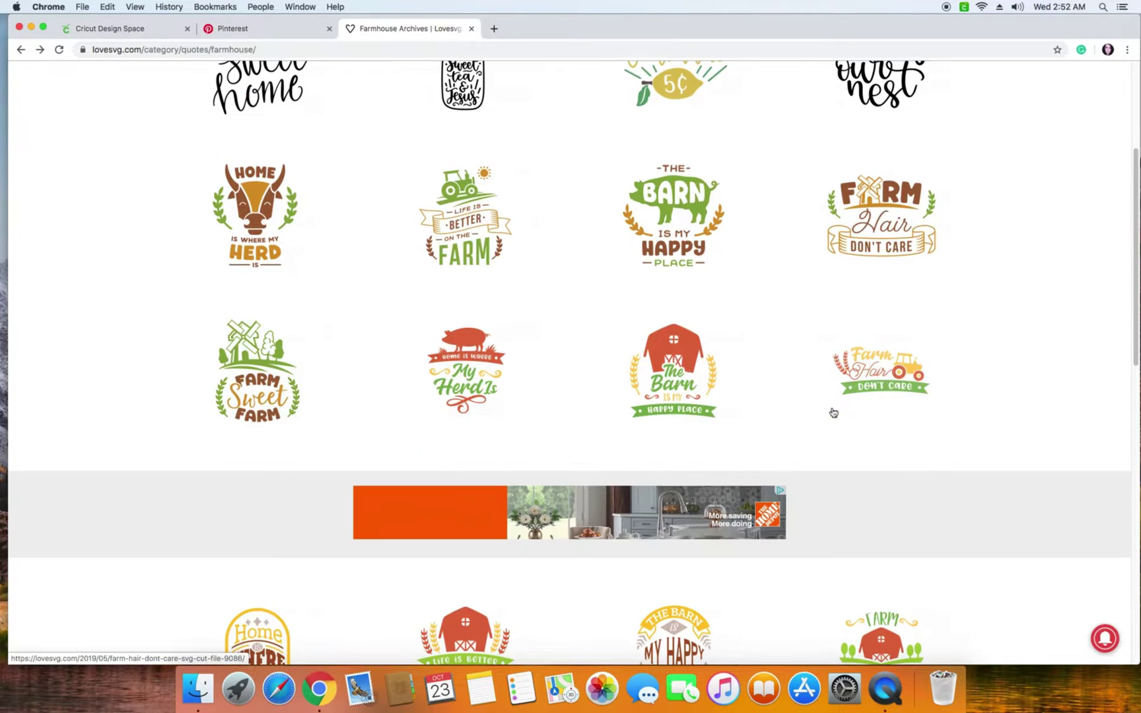
pyautogui.scroll(-6, 662, 421)
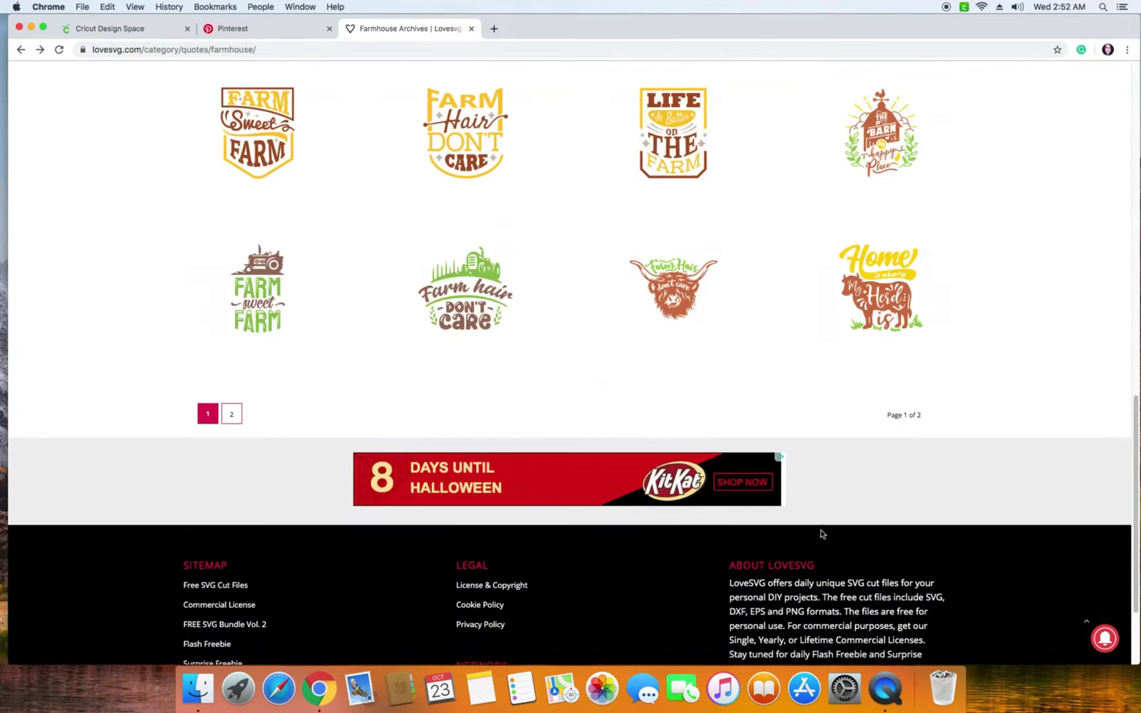
pyautogui.scroll(6, 972, 458)
pyautogui.scroll(8, 973, 463)
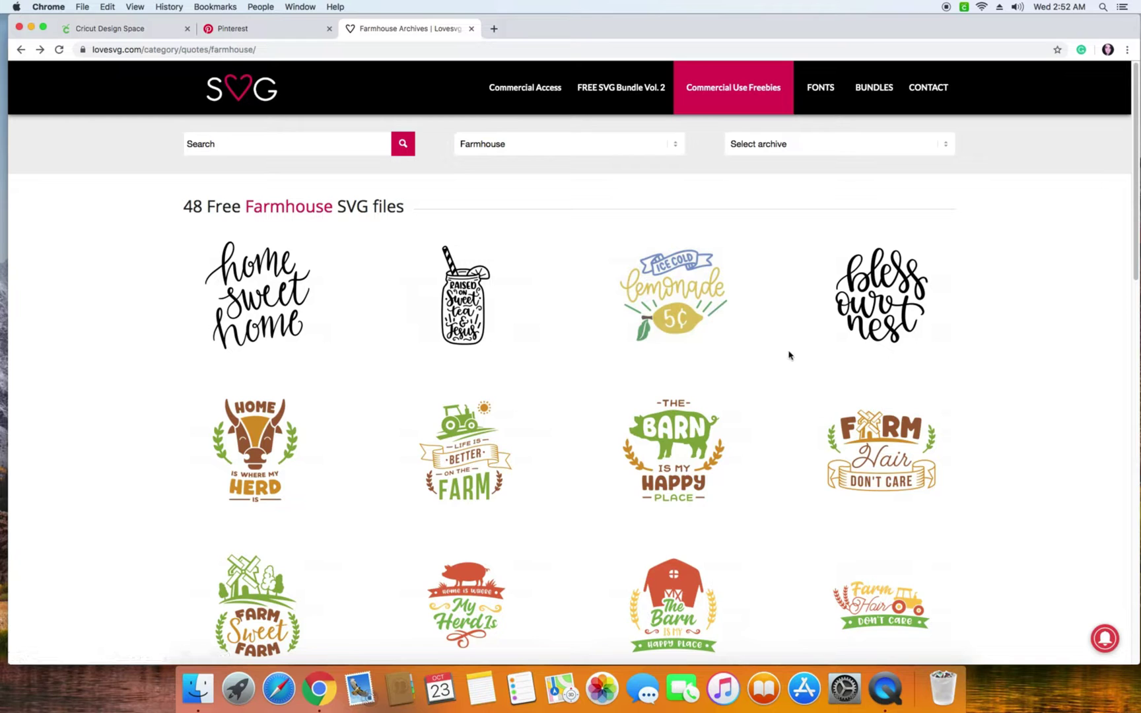
pyautogui.click(693, 291)
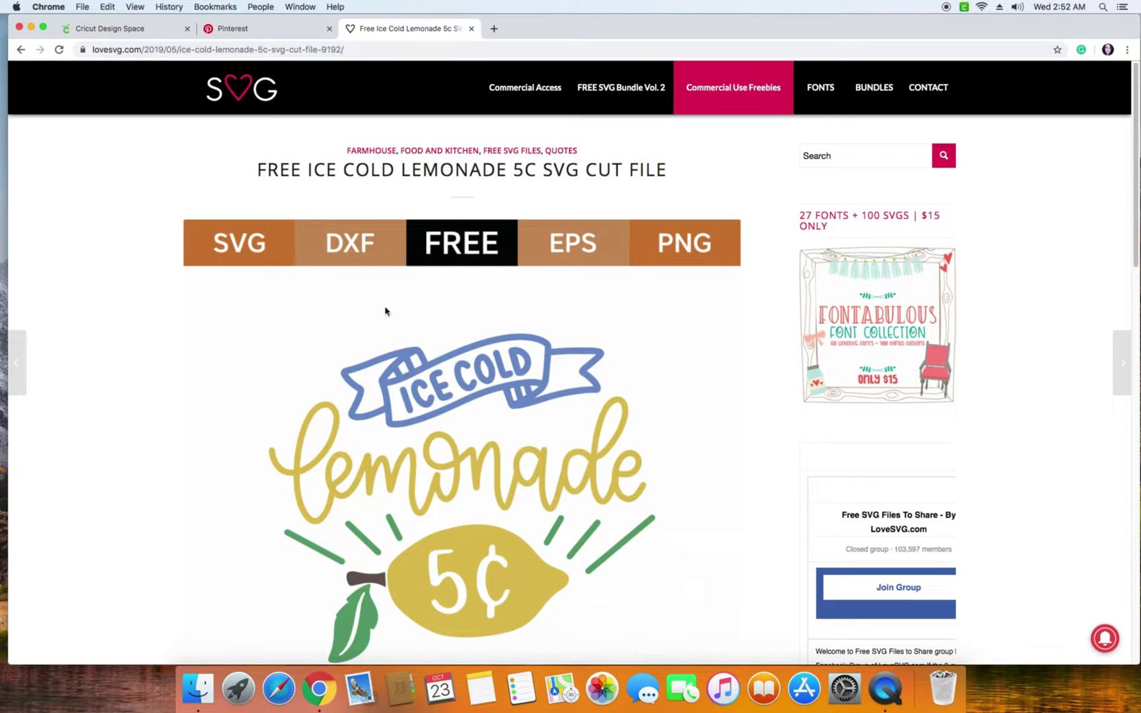
pyautogui.scroll(-2, 247, 317)
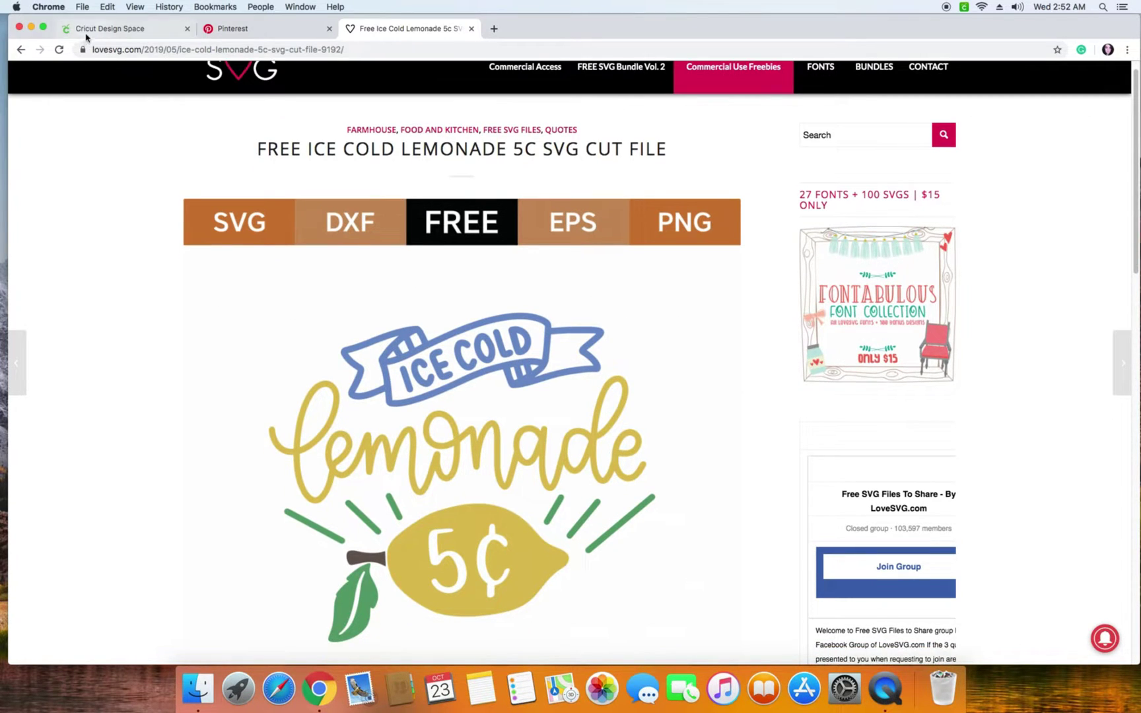
# - Browse Cricut's Projects, Images and Shapes panels, ending on the Upload images page
pyautogui.click(80, 30)
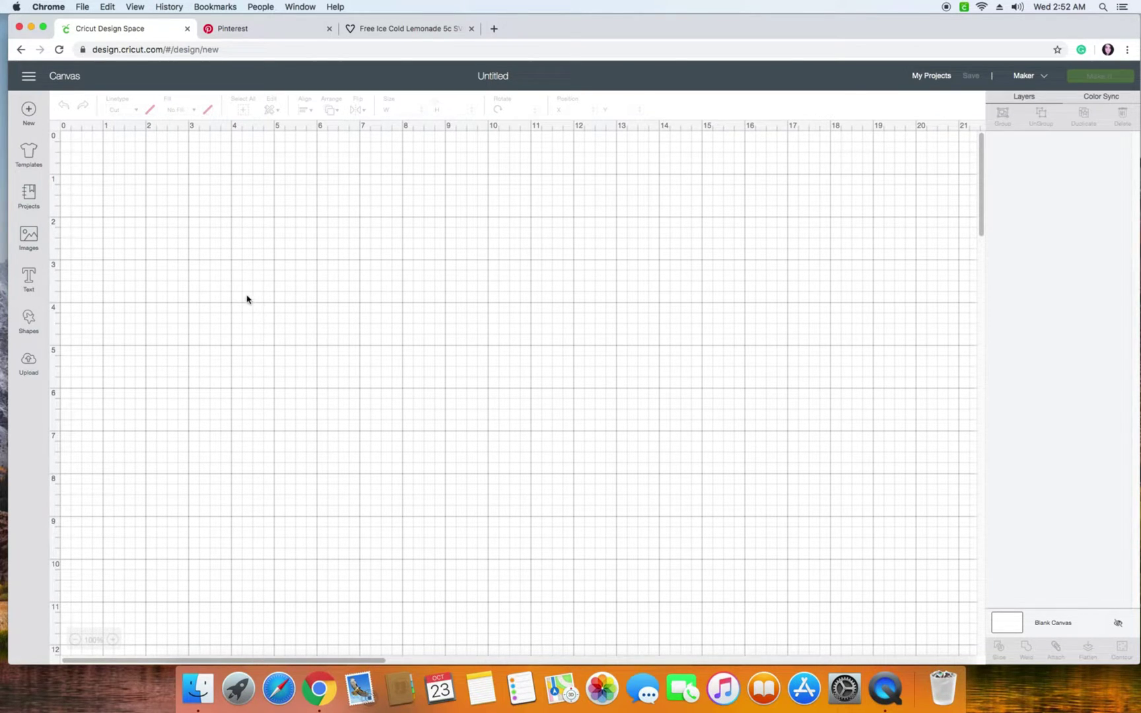
pyautogui.click(30, 196)
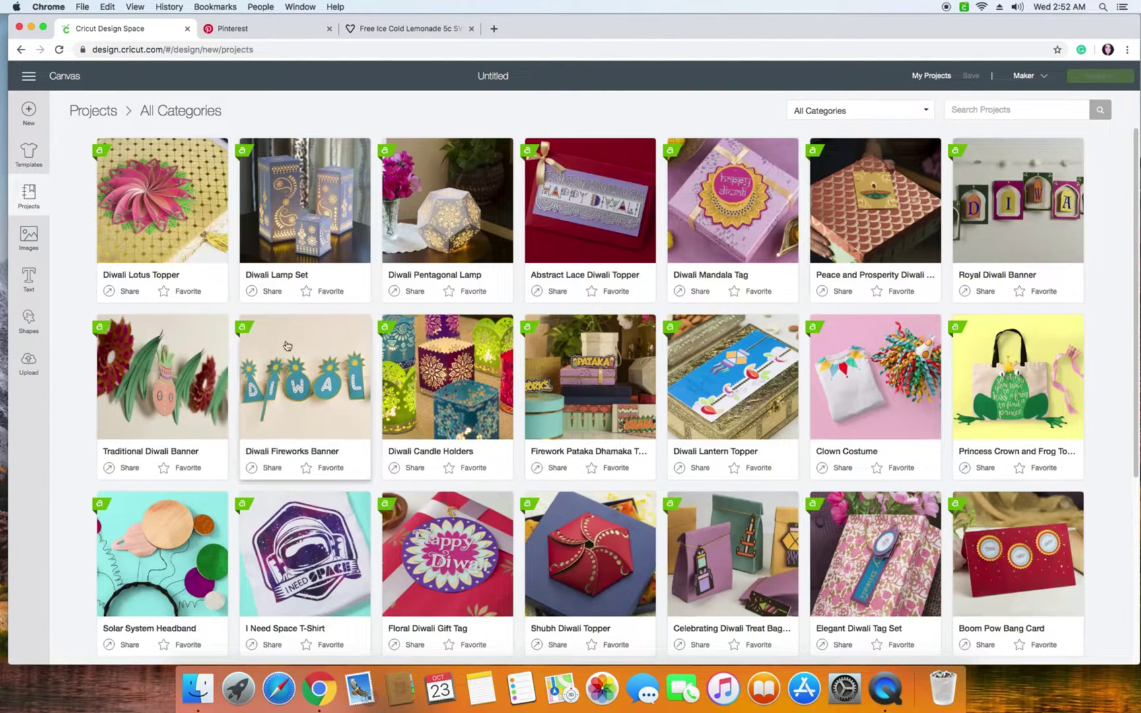
pyautogui.scroll(-3, 624, 390)
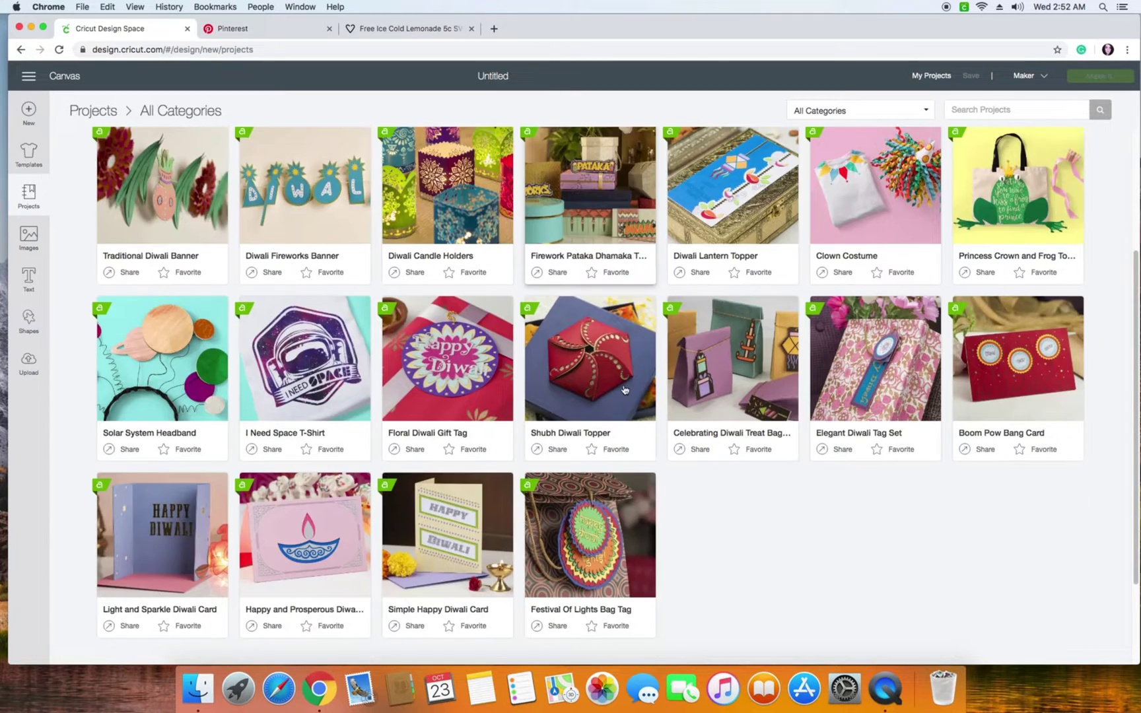
pyautogui.scroll(-4, 624, 389)
pyautogui.scroll(7, 443, 315)
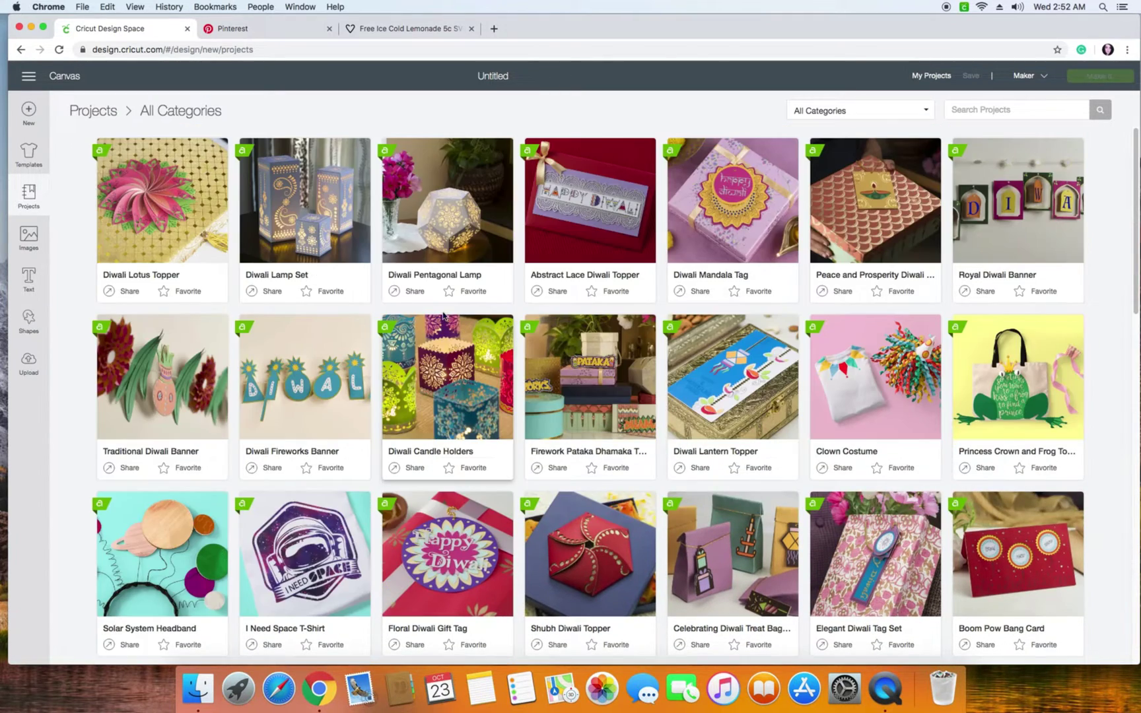
pyautogui.click(29, 241)
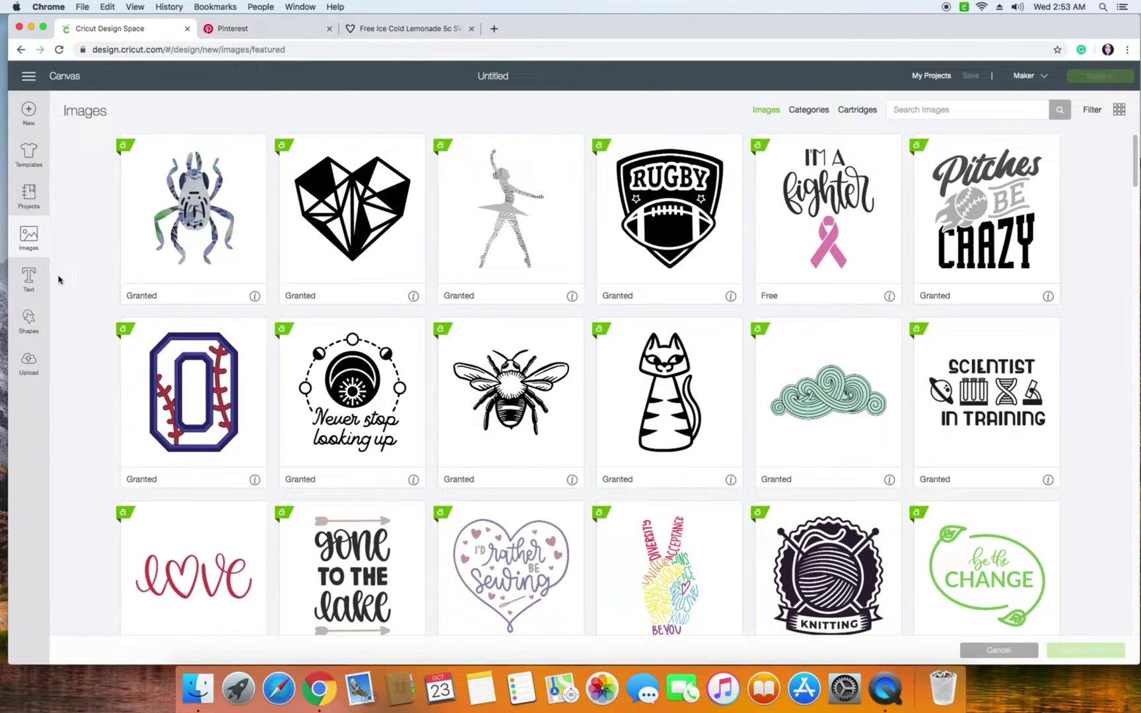
pyautogui.click(29, 279)
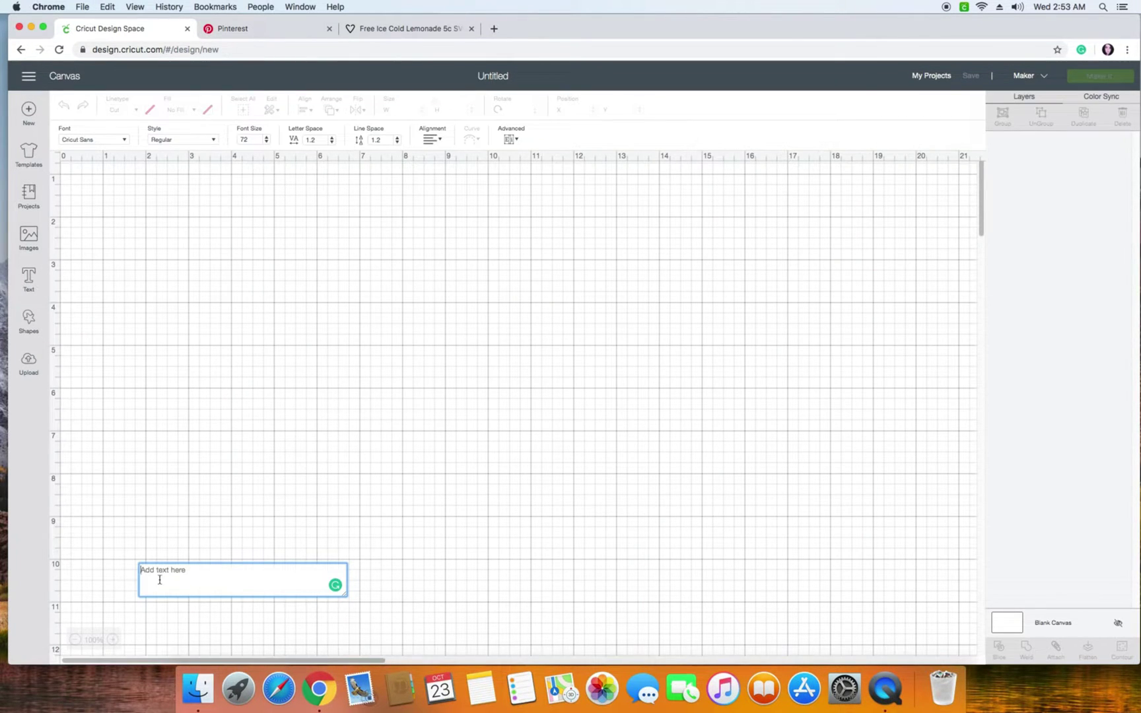
pyautogui.click(30, 330)
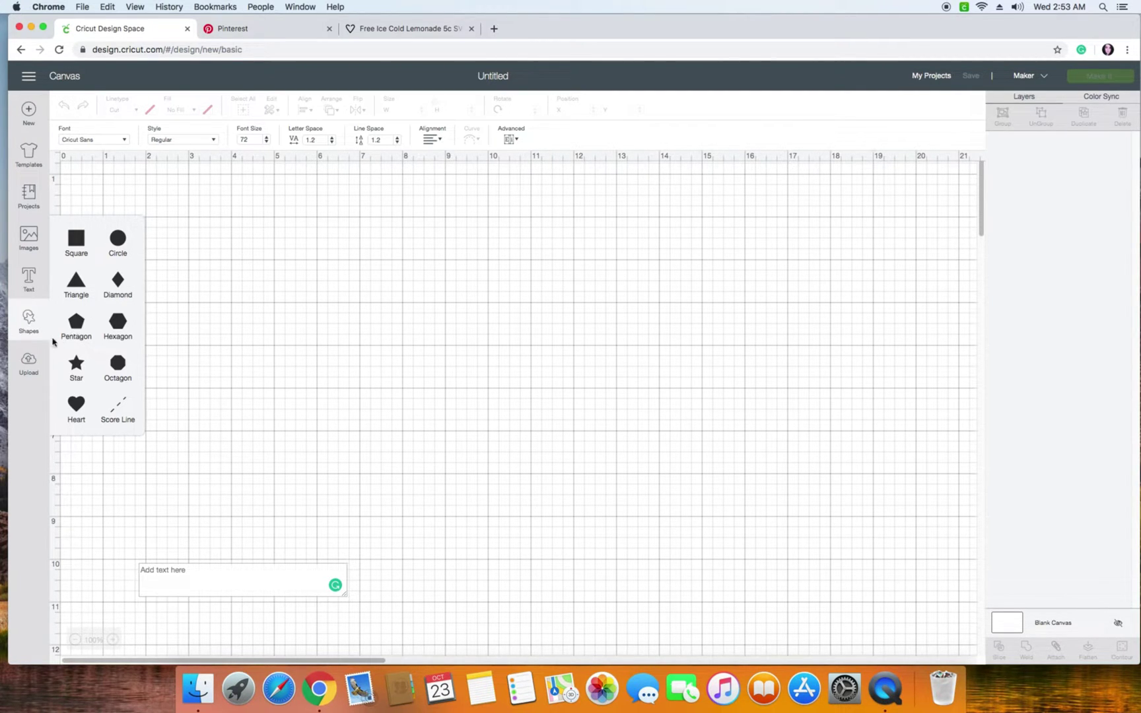
pyautogui.click(29, 369)
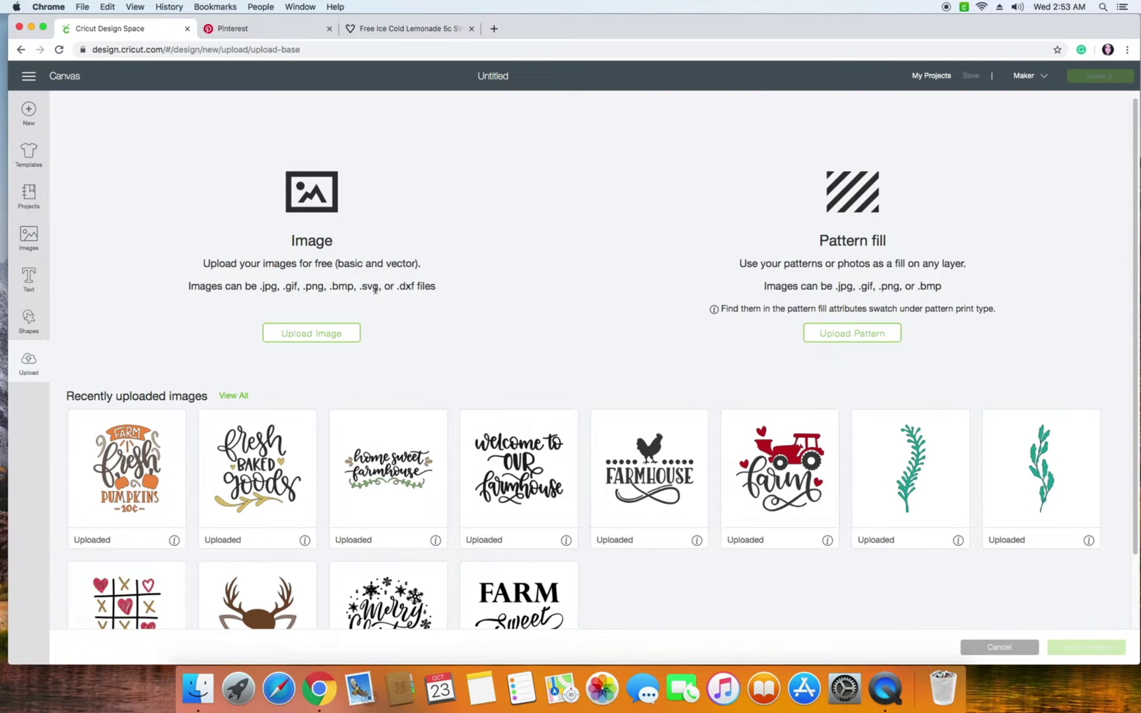
# - Switch back to the LoveSVG Free Ice Cold Lemonade download page
pyautogui.click(394, 29)
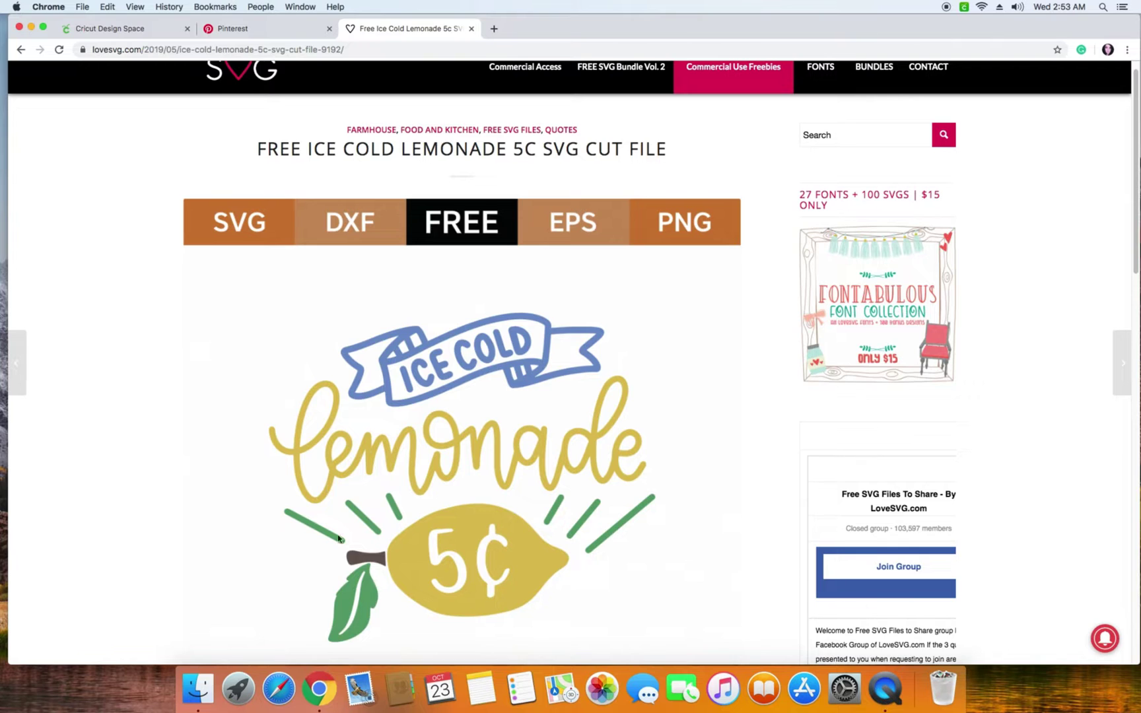
# - Scroll the lemonade page down to its Description and Download .Zip File button
pyautogui.scroll(-1, 420, 387)
pyautogui.scroll(-10, 420, 388)
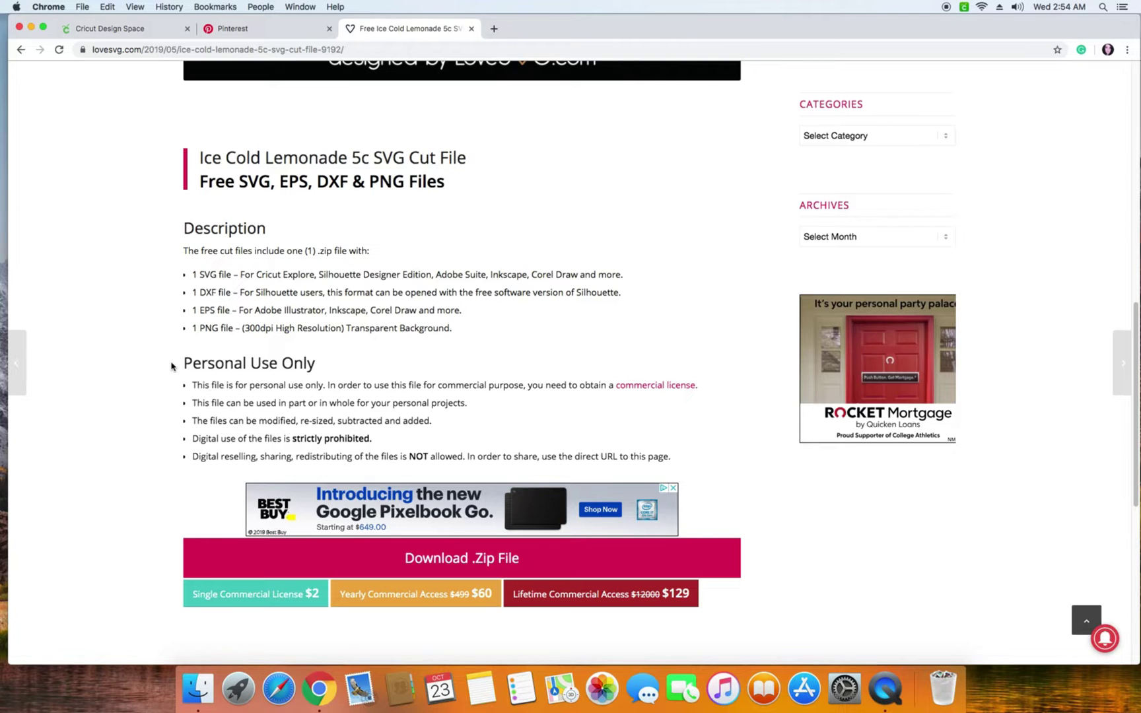
pyautogui.scroll(3, 310, 305)
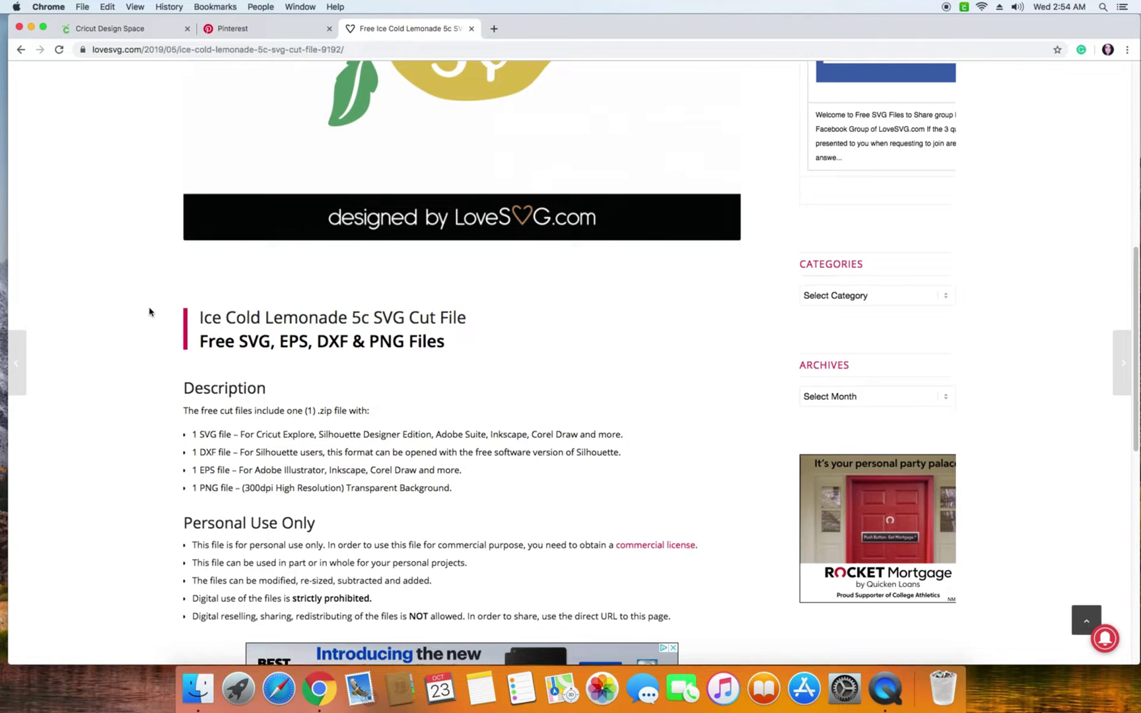
pyautogui.scroll(-5, 150, 312)
pyautogui.moveTo(502, 171); pyautogui.dragTo(344, 171)
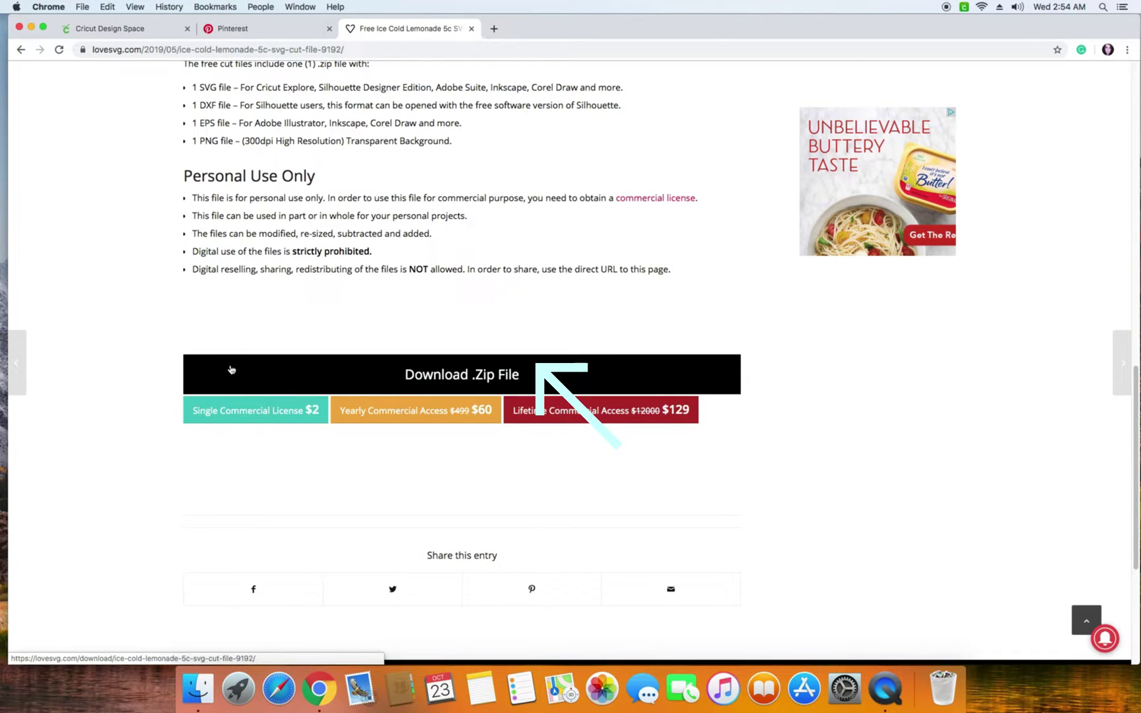
# - Download the Ice Cold Lemonade zip and extract it into Downloads
pyautogui.click(231, 369)
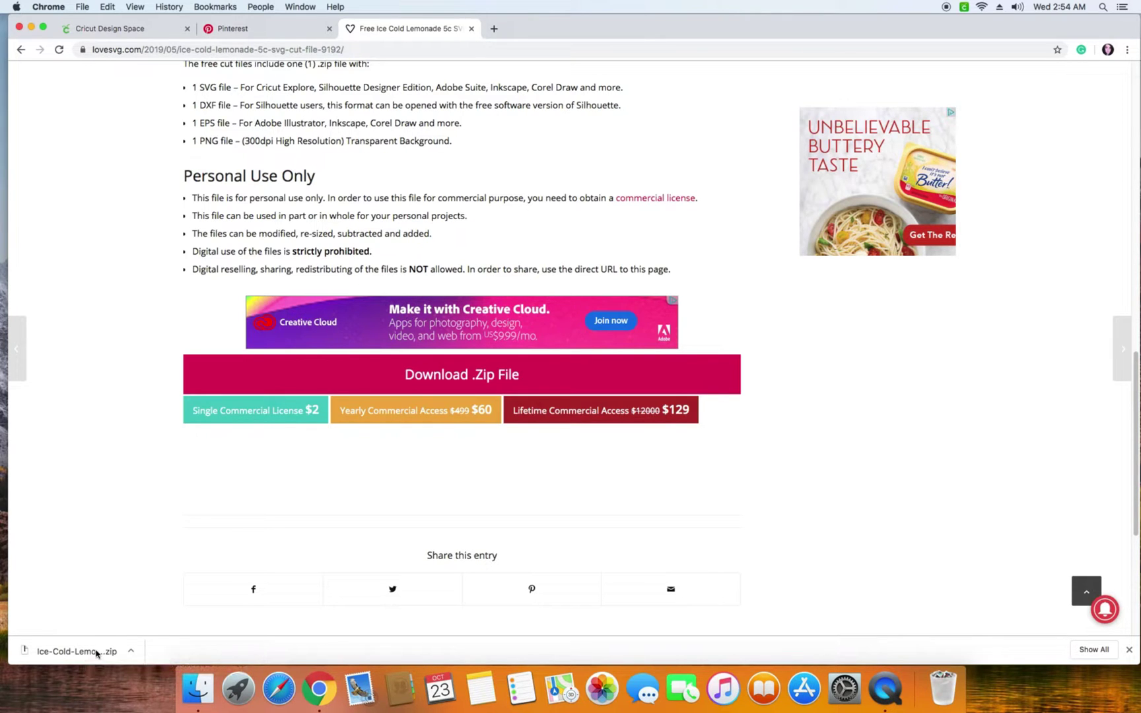
pyautogui.click(95, 652)
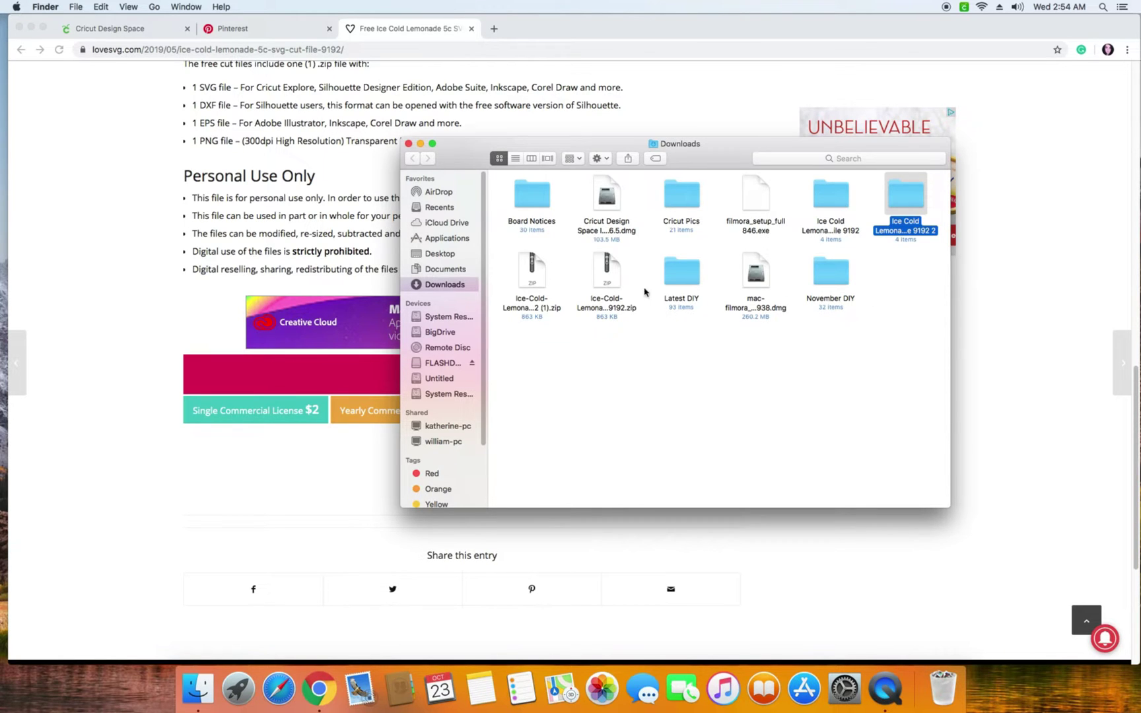
# - Open the unzipped Ice Cold Lemonade 9192 2 folder and select its SVG file
pyautogui.click(530, 281)
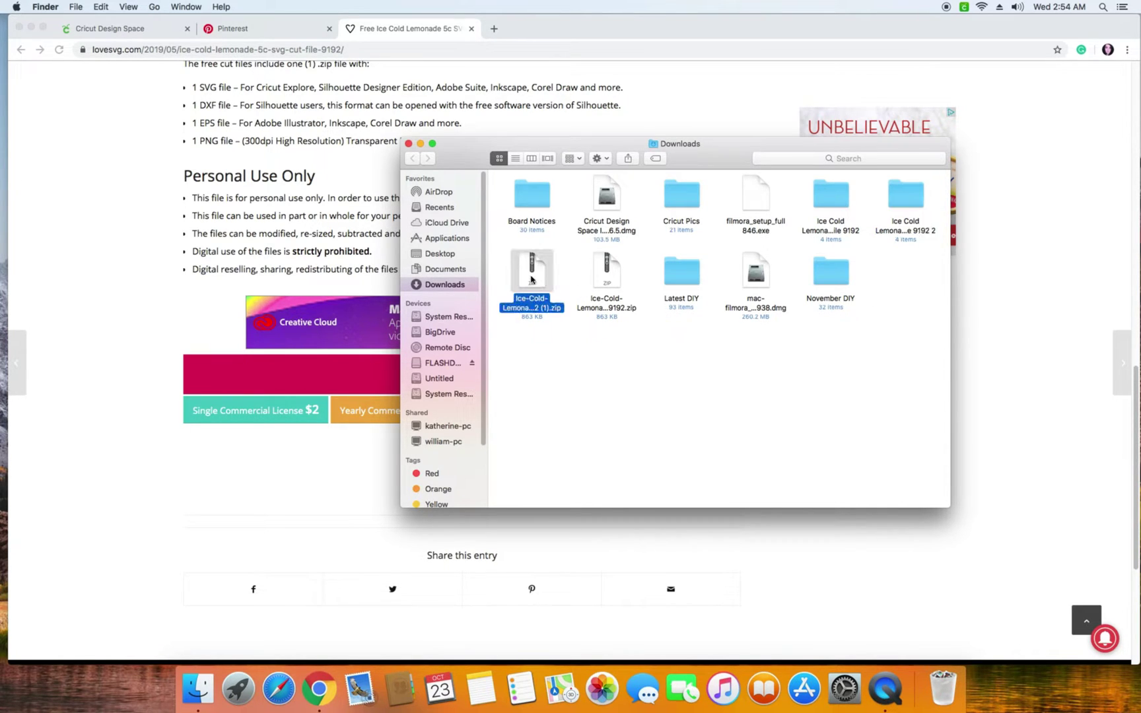
pyautogui.rightClick(531, 280)
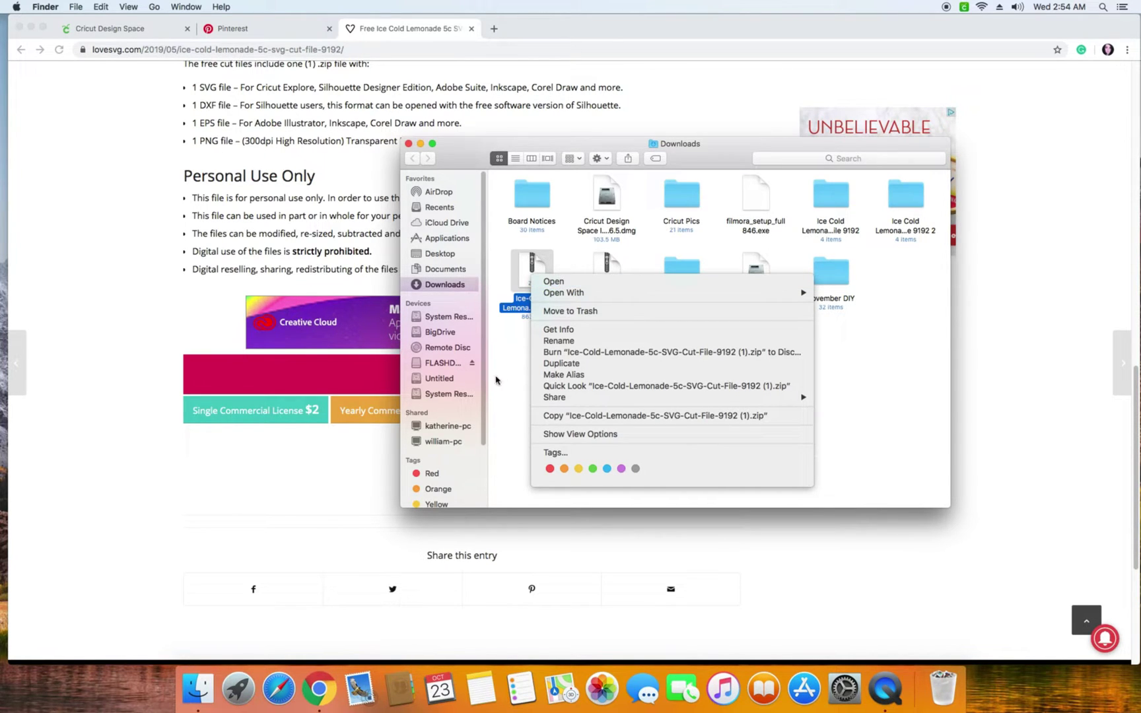
pyautogui.click(699, 232)
pyautogui.doubleClick(905, 197)
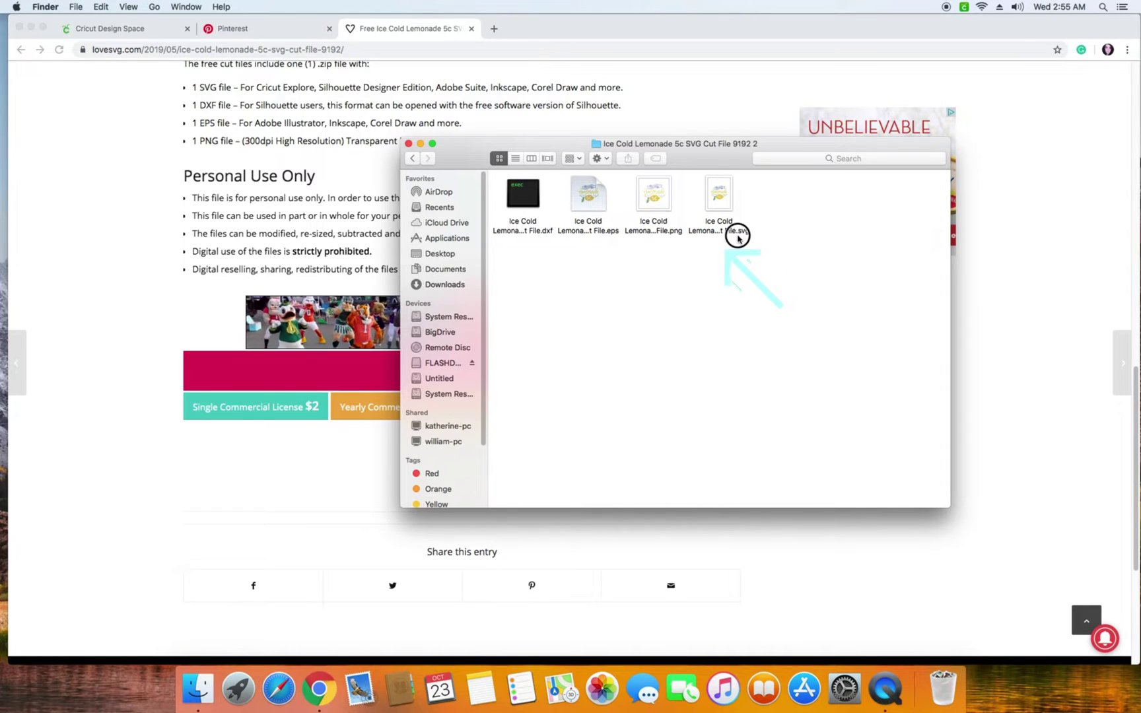
pyautogui.click(739, 233)
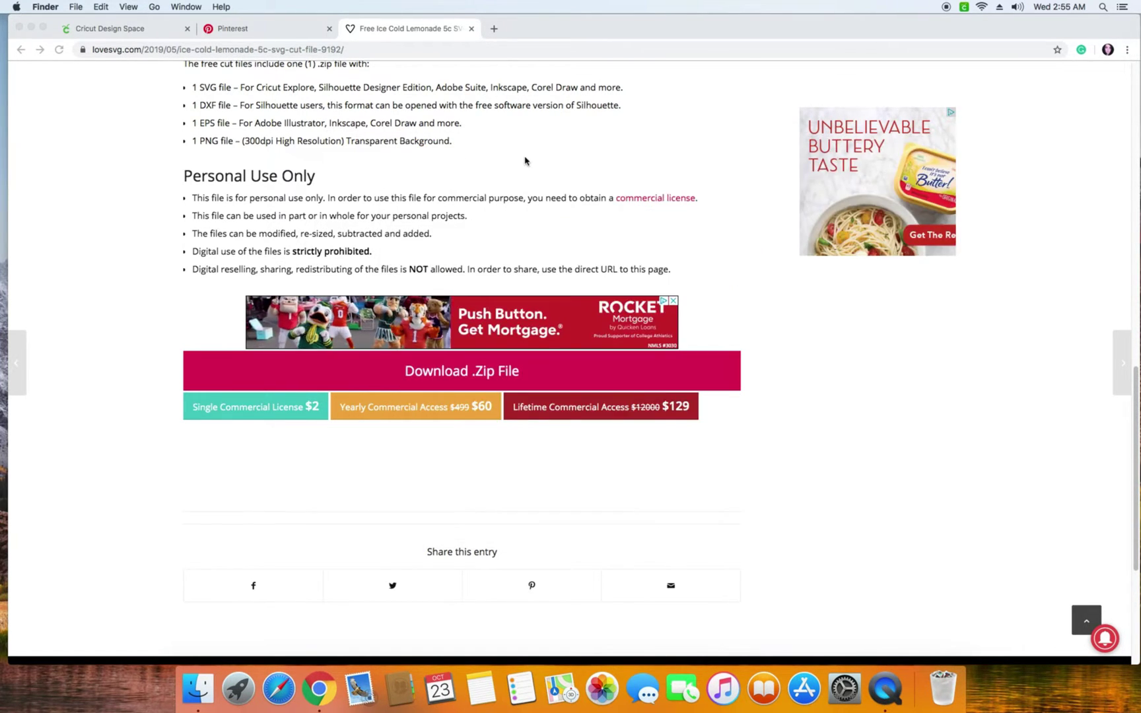
# - On a new Cricut canvas, upload the Ice Cold Lemonade .svg from the unzipped folder
pyautogui.click(132, 30)
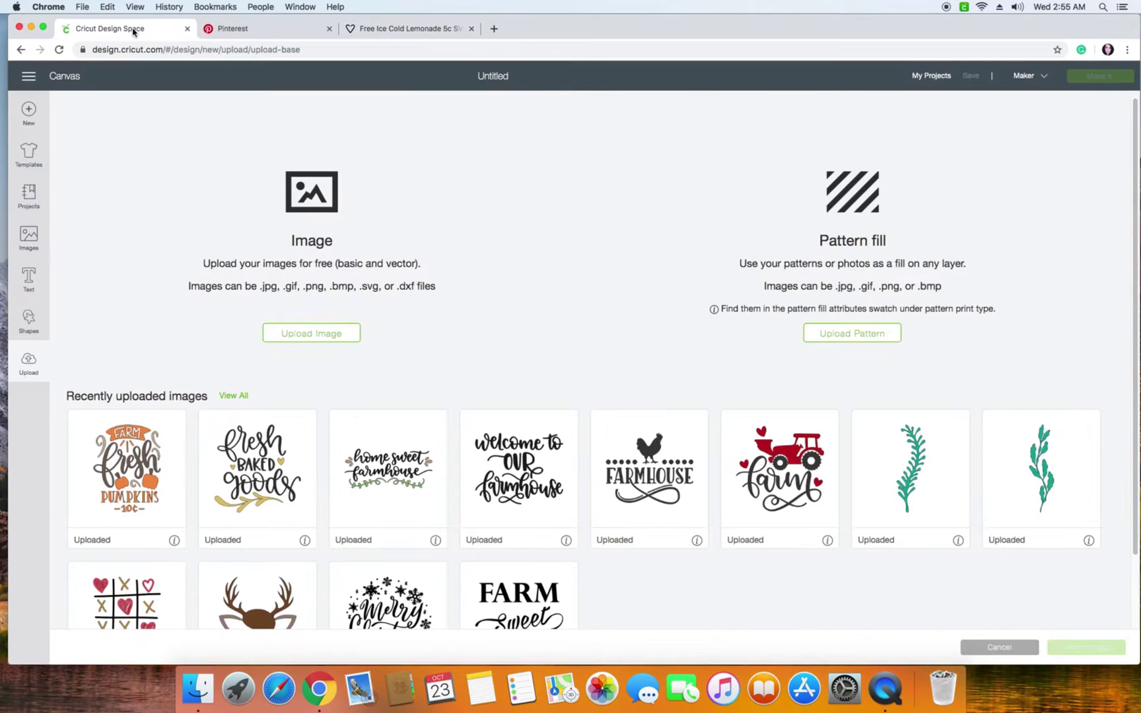
pyautogui.click(28, 109)
pyautogui.click(24, 369)
pyautogui.click(289, 335)
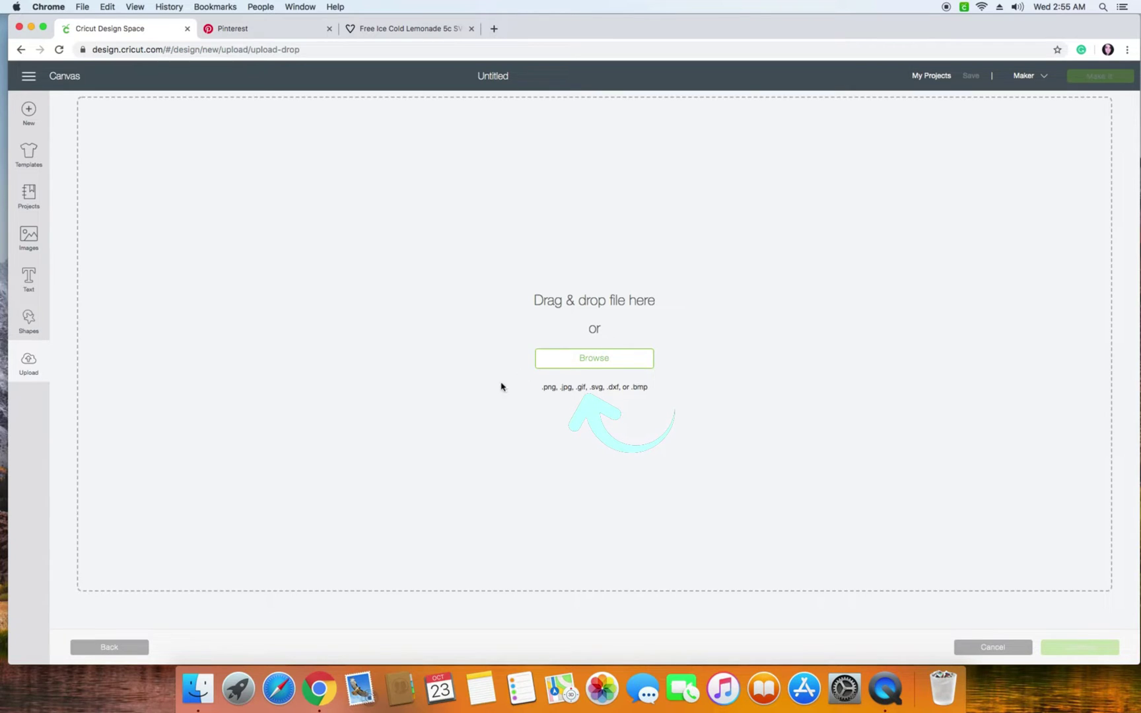
pyautogui.click(621, 365)
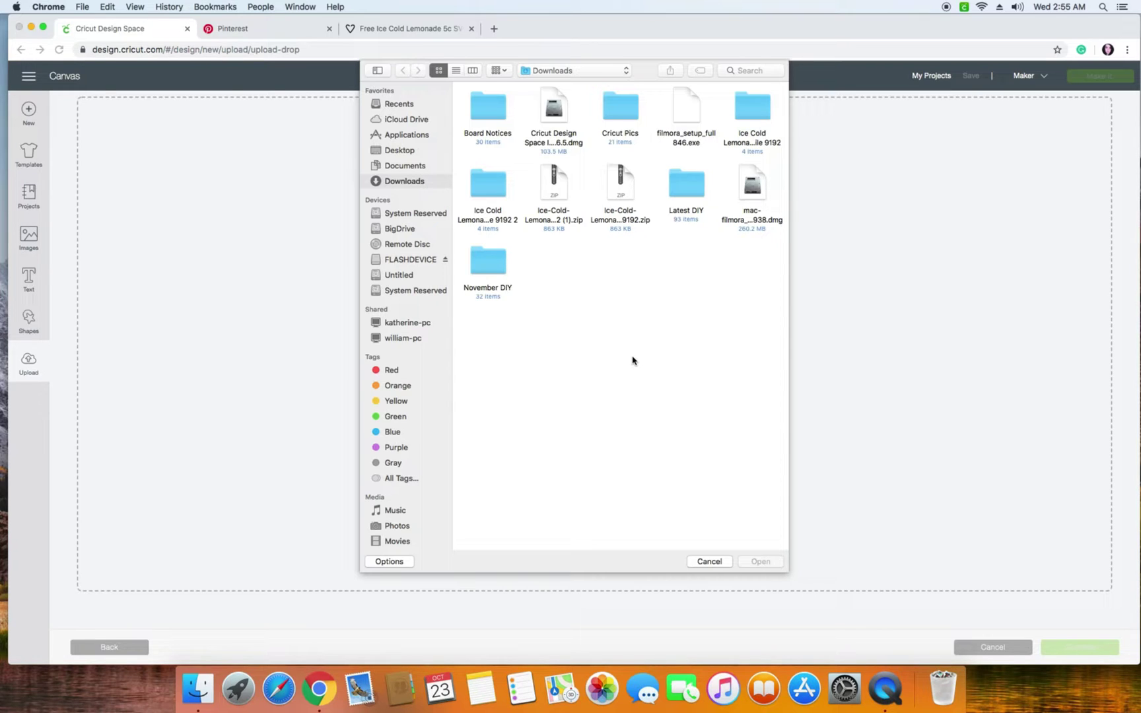
pyautogui.click(490, 191)
pyautogui.doubleClick(490, 191)
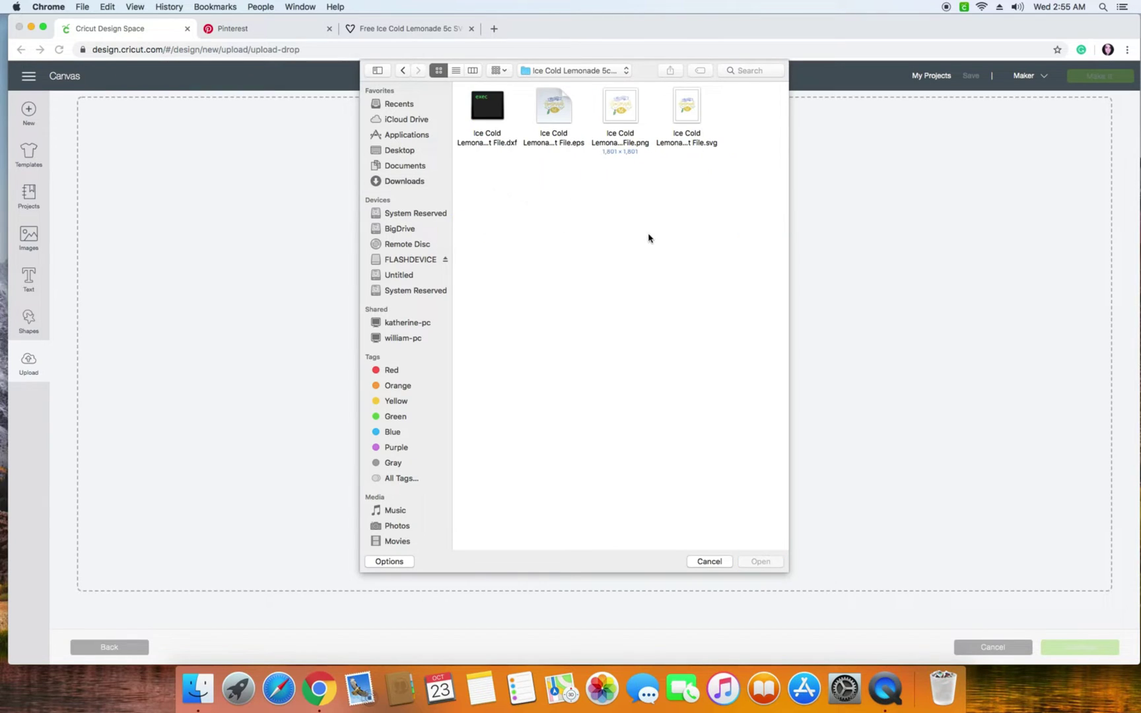
pyautogui.click(696, 145)
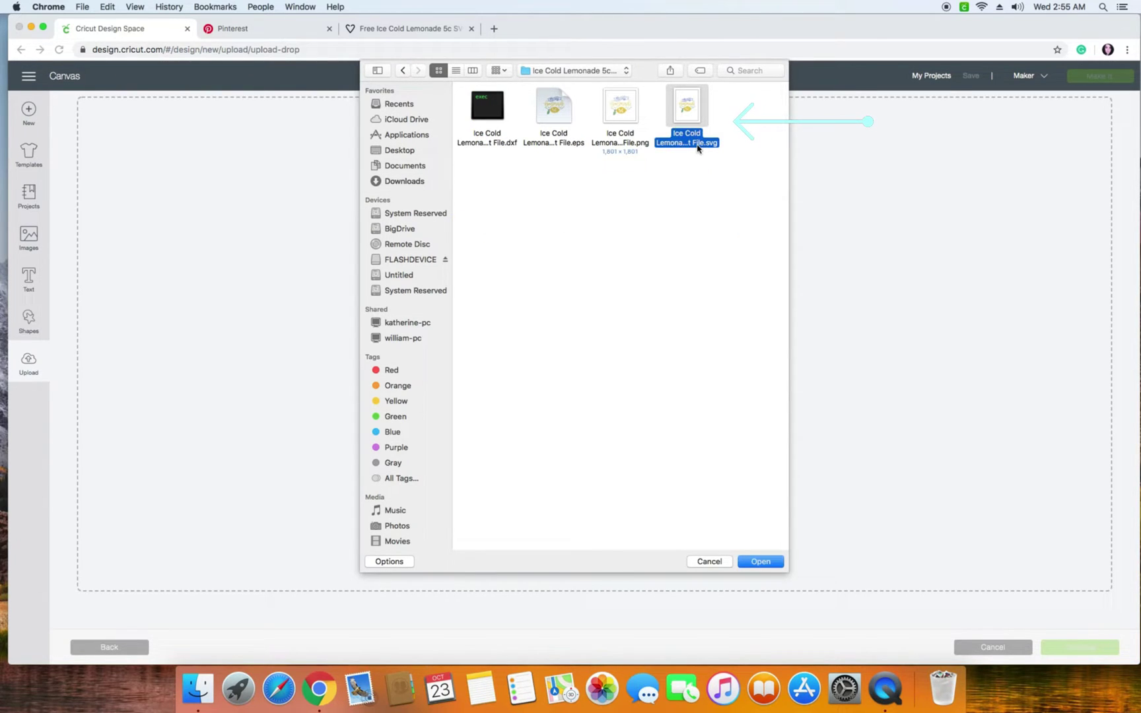
pyautogui.click(761, 561)
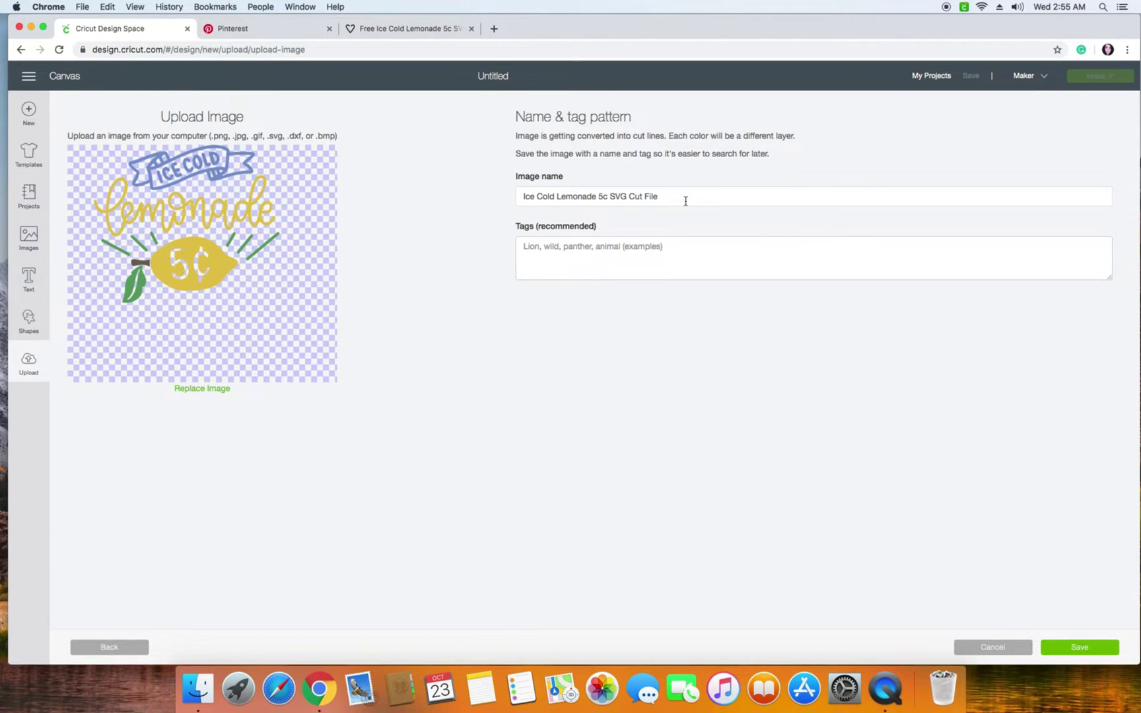
# - Tag the upload lemon, lemonade, summer, yellow and farmhouse, then save it
pyautogui.click(618, 242)
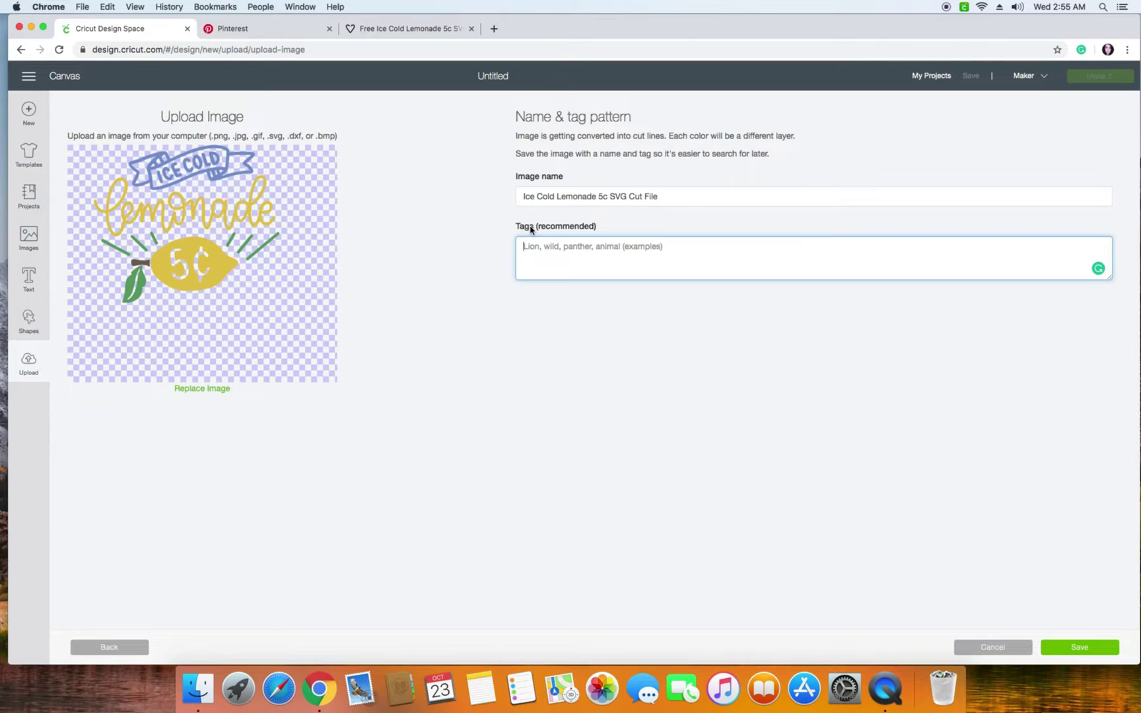
pyautogui.write('lemon, lemonade,')
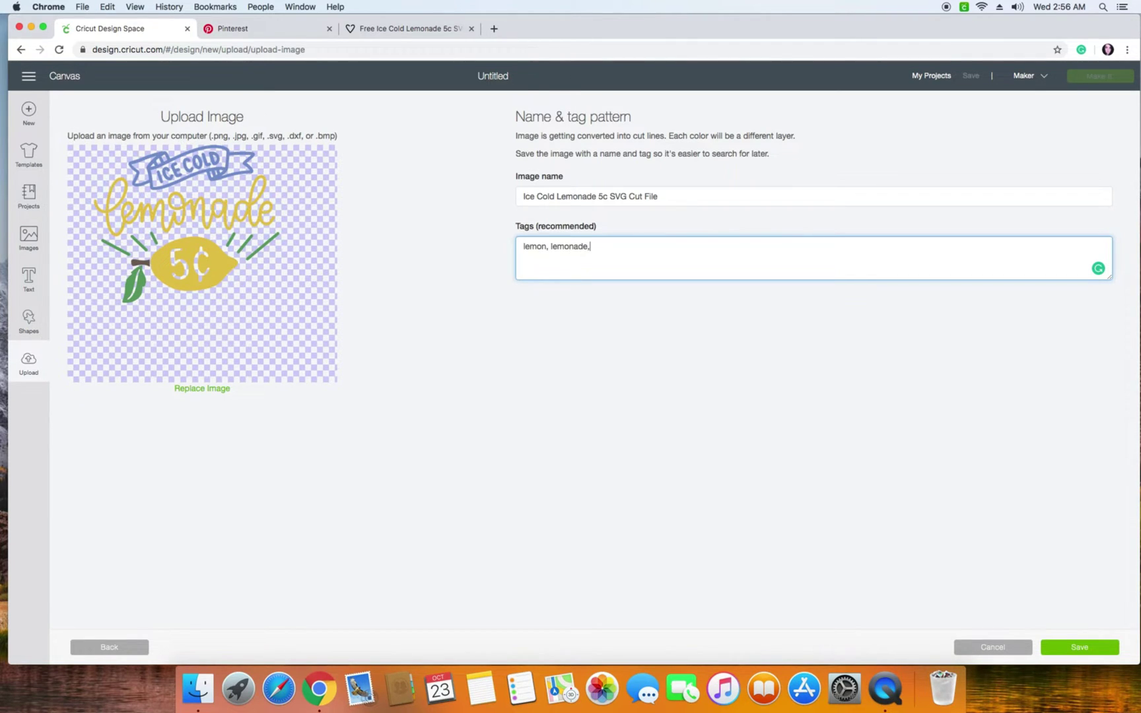
pyautogui.write('mmer, yellow, farmhouse')
pyautogui.click(1093, 649)
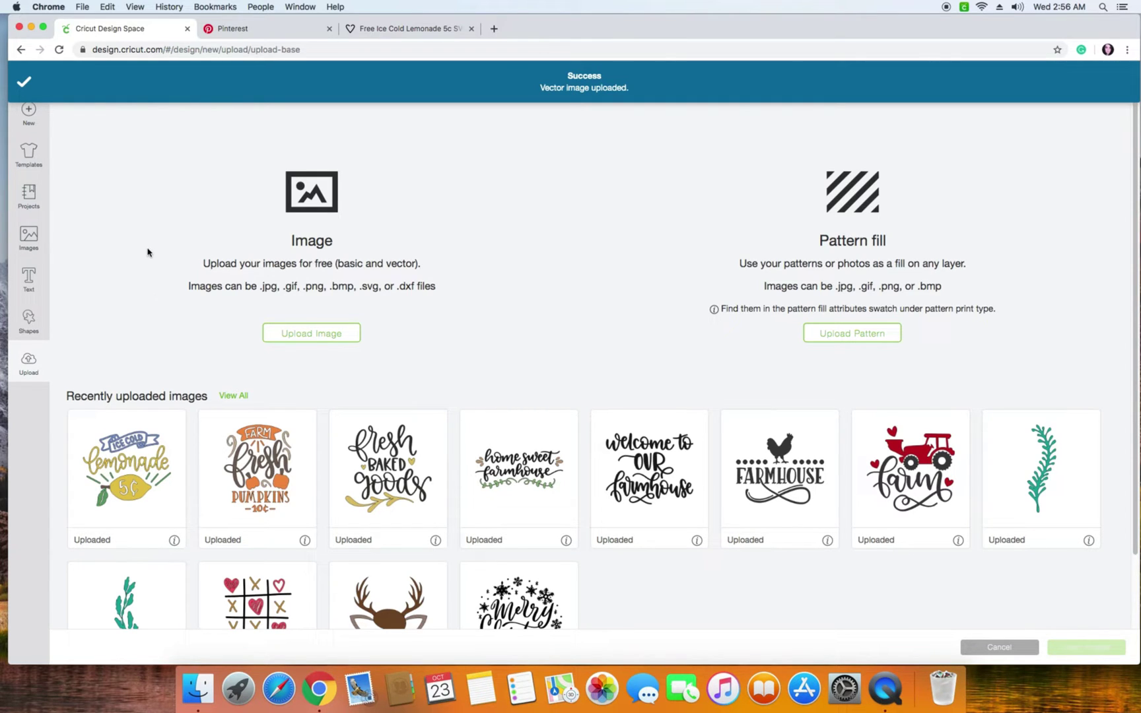
# - On a new canvas, search images for 'lemonade' and insert the uploaded Ice Cold Lemonade design
pyautogui.click(29, 110)
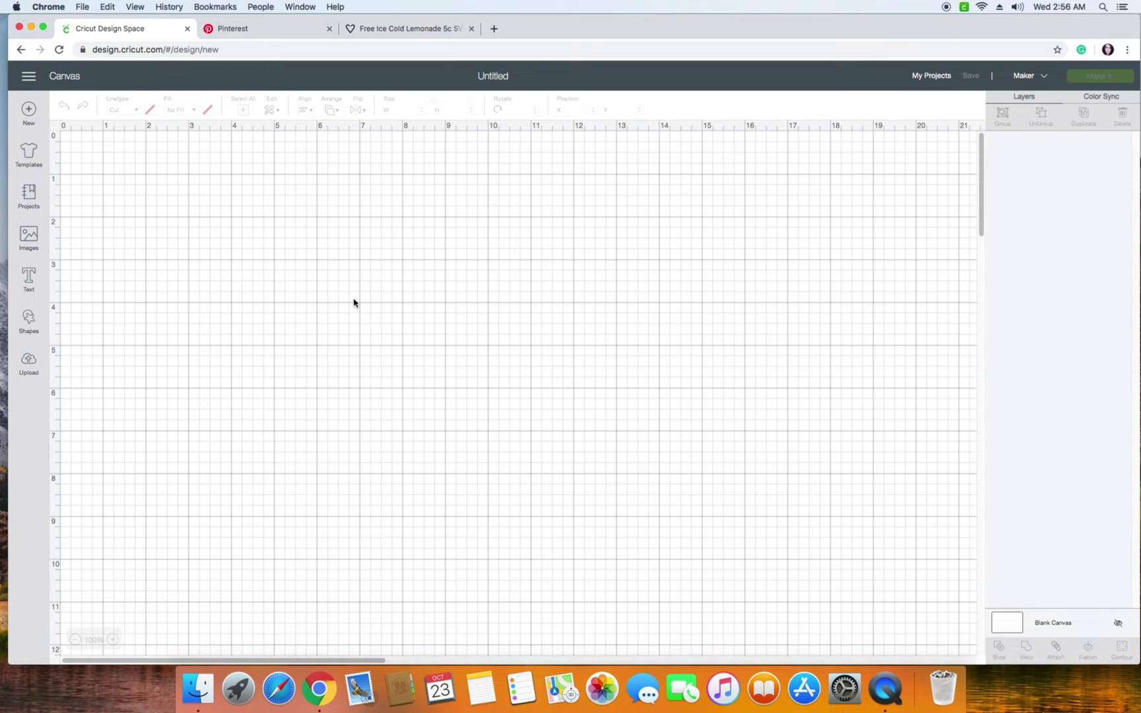
pyautogui.click(37, 250)
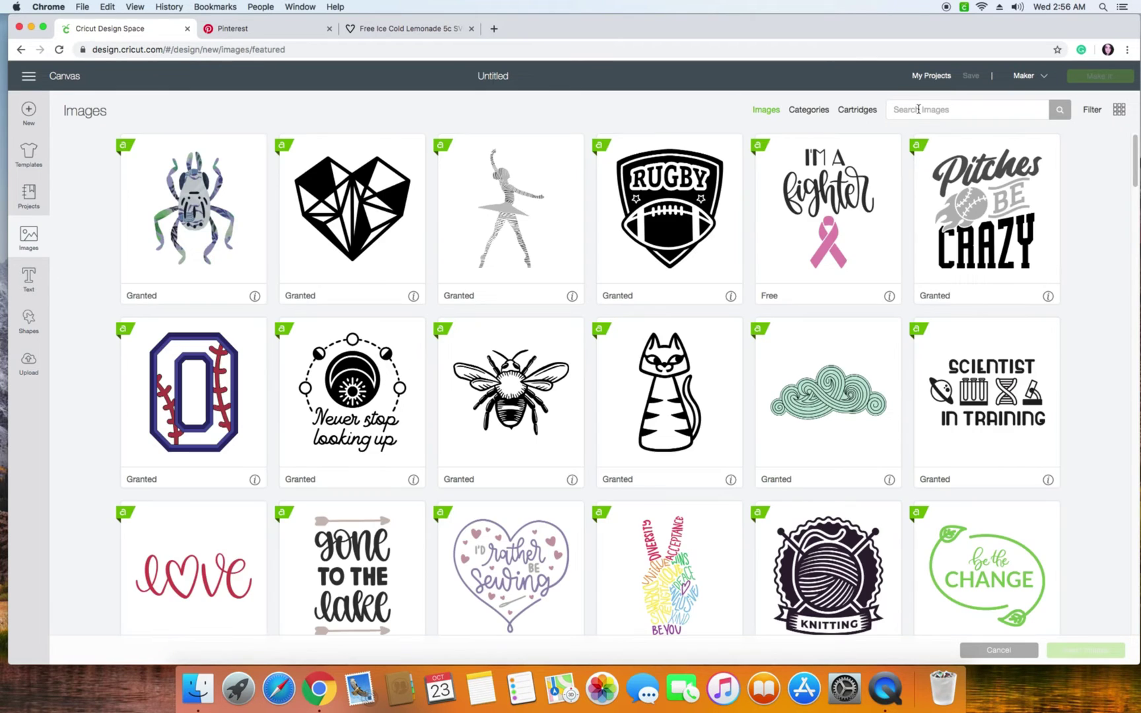
pyautogui.click(918, 109)
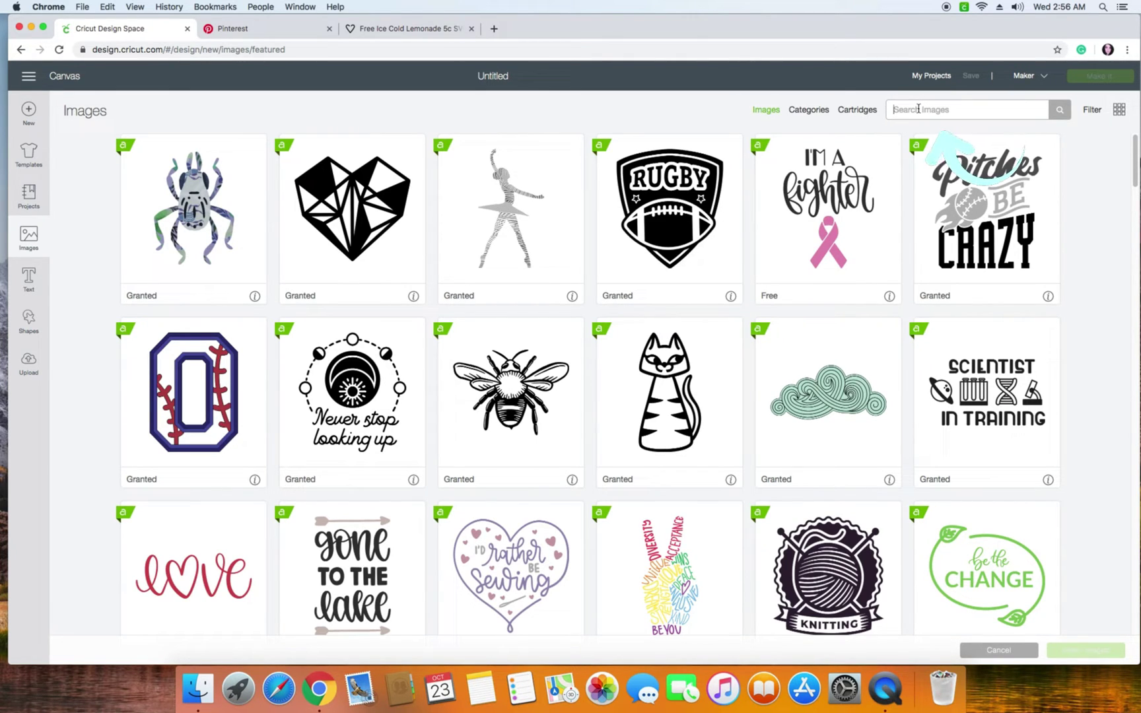
pyautogui.write('lemonade')
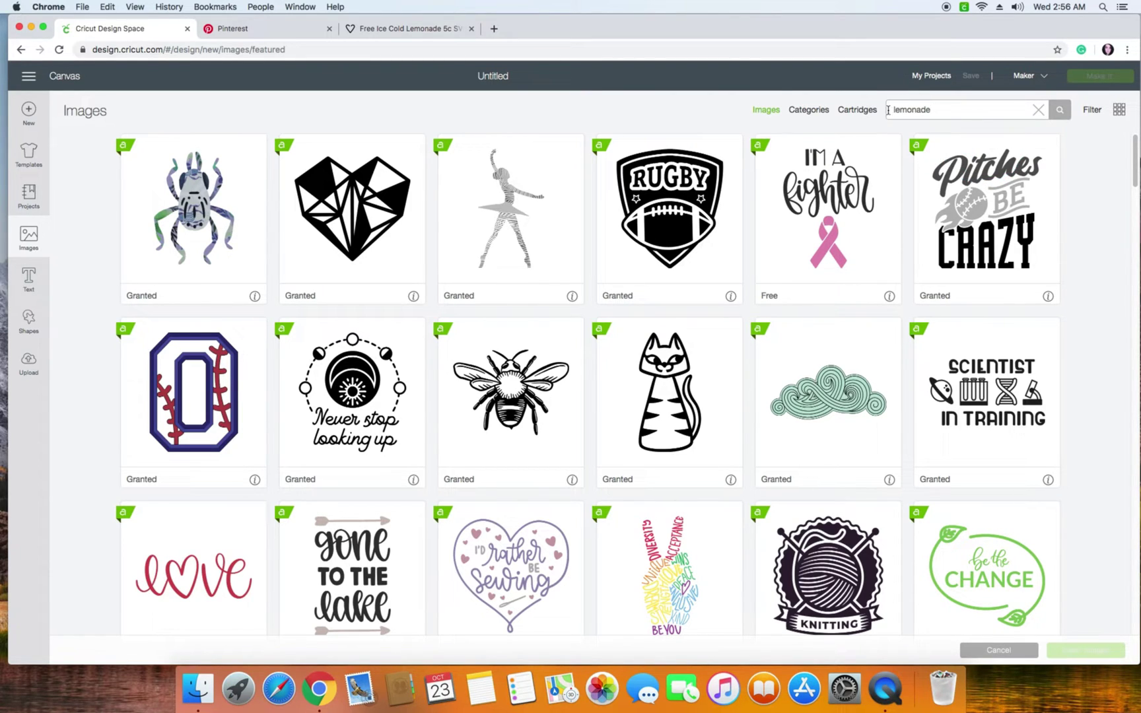
pyautogui.click(1060, 110)
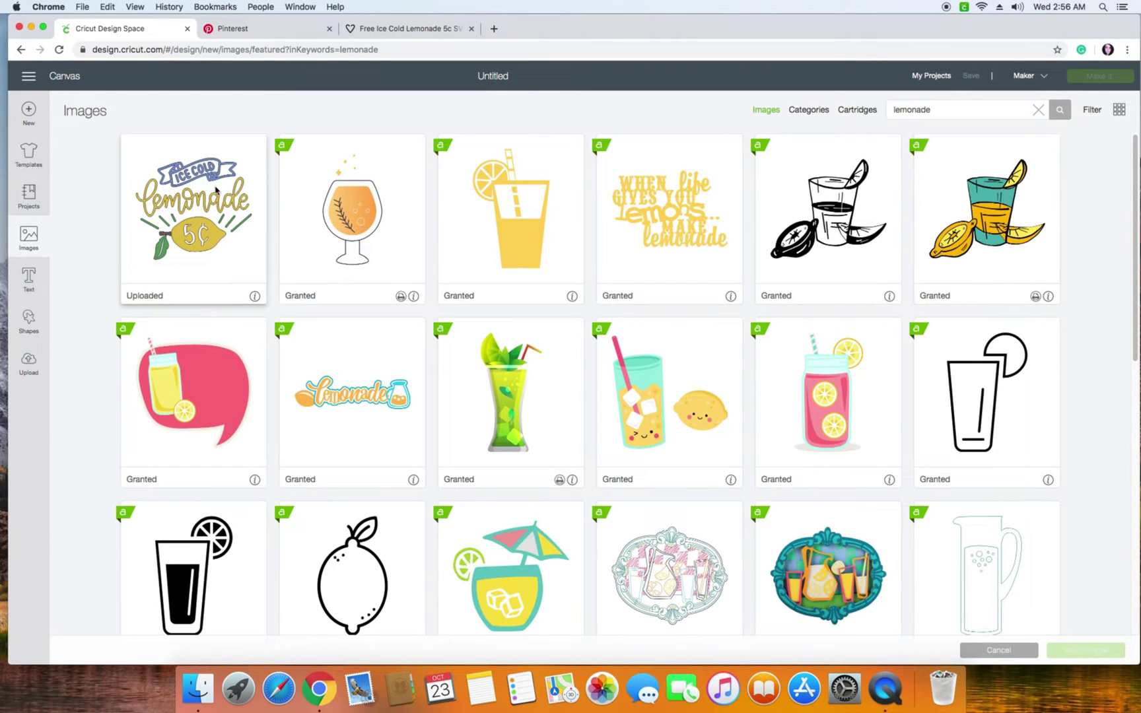
pyautogui.click(218, 198)
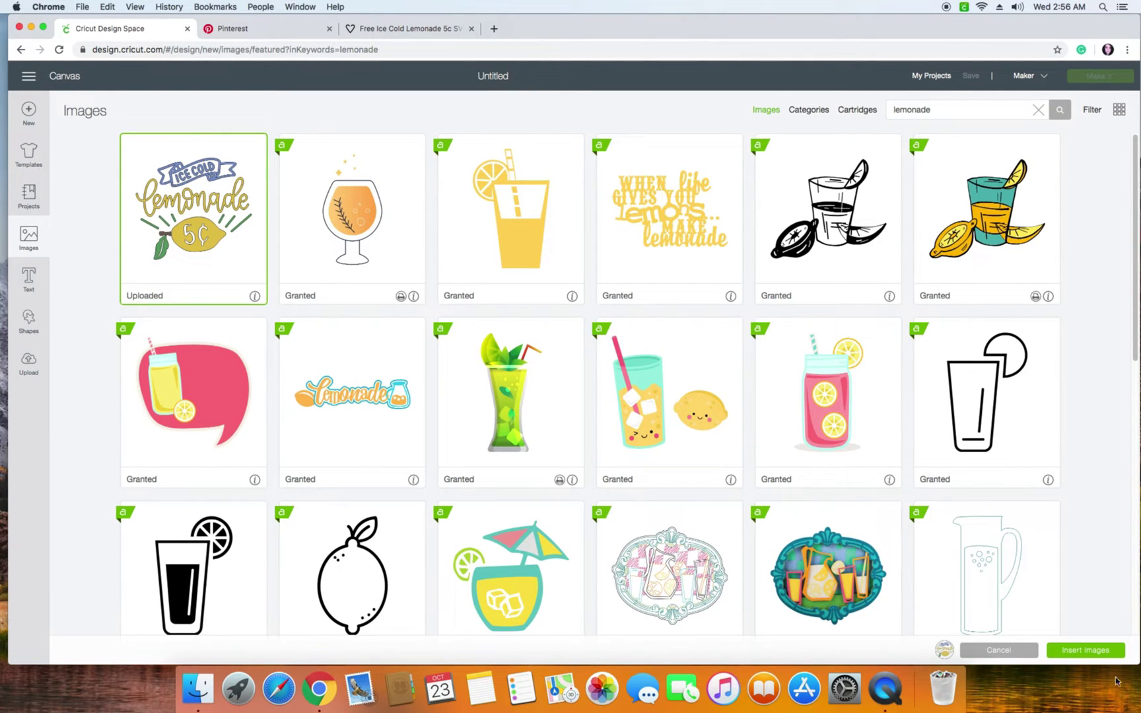
pyautogui.click(1101, 652)
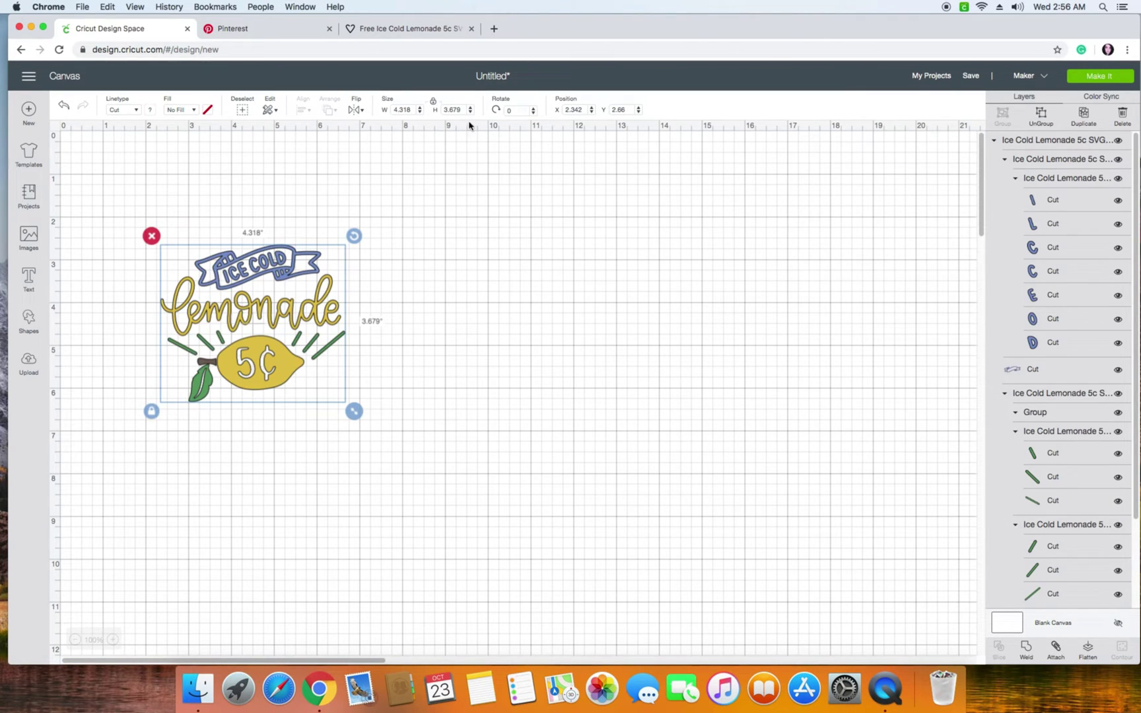
# - Insert a second lemonade copy and drag both copies side by side on the right
pyautogui.click(28, 238)
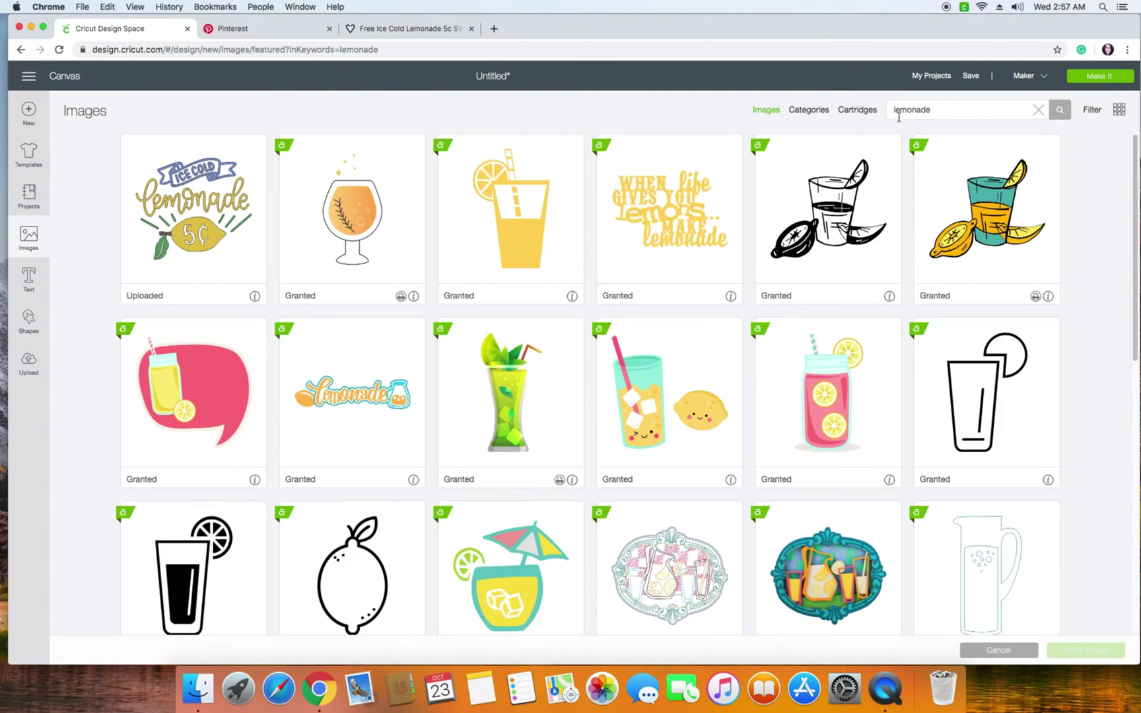
pyautogui.click(241, 223)
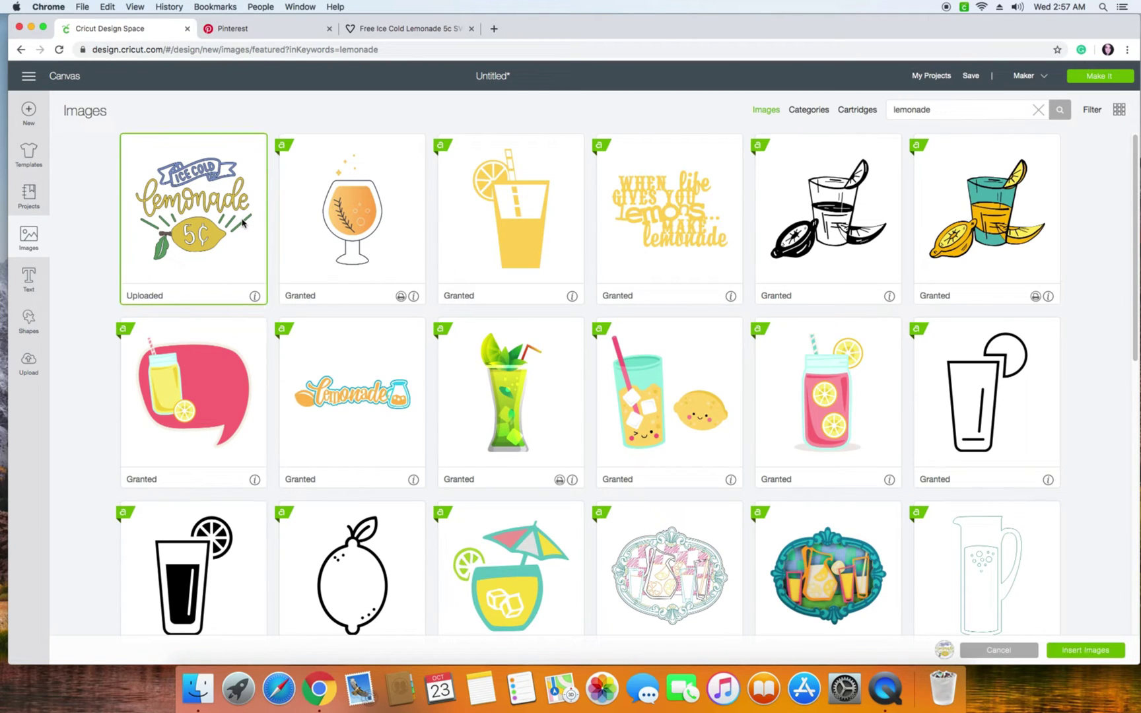
pyautogui.click(1060, 650)
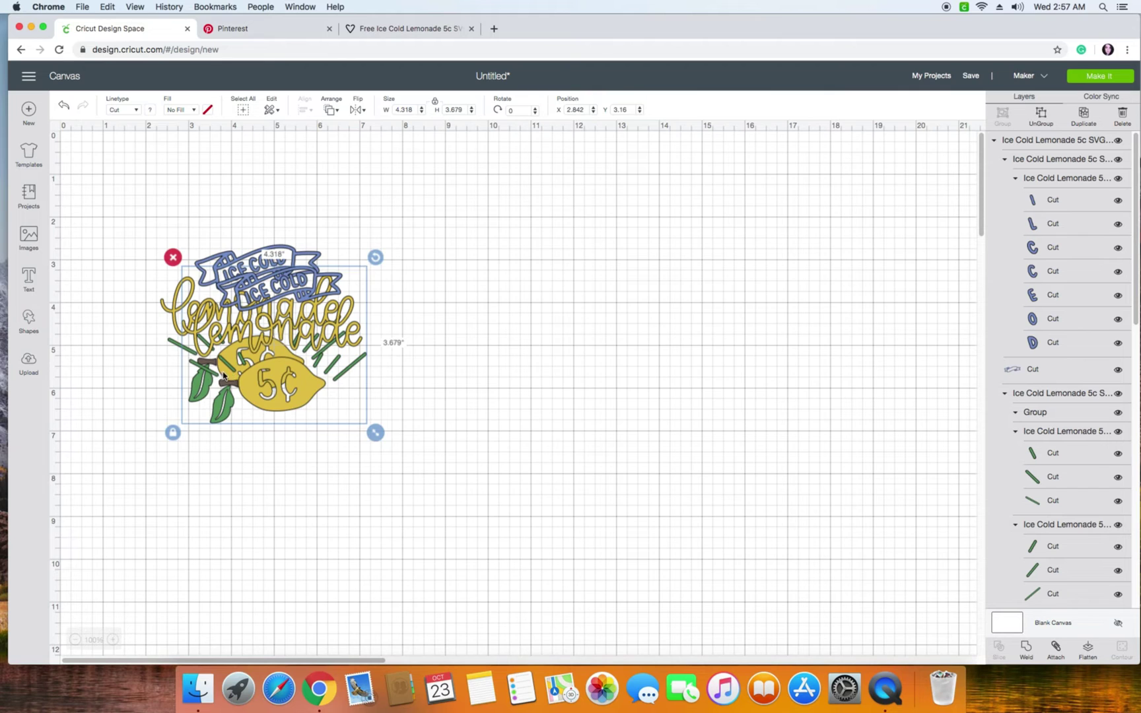
pyautogui.moveTo(232, 350); pyautogui.dragTo(804, 304)
pyautogui.moveTo(209, 302); pyautogui.dragTo(574, 247)
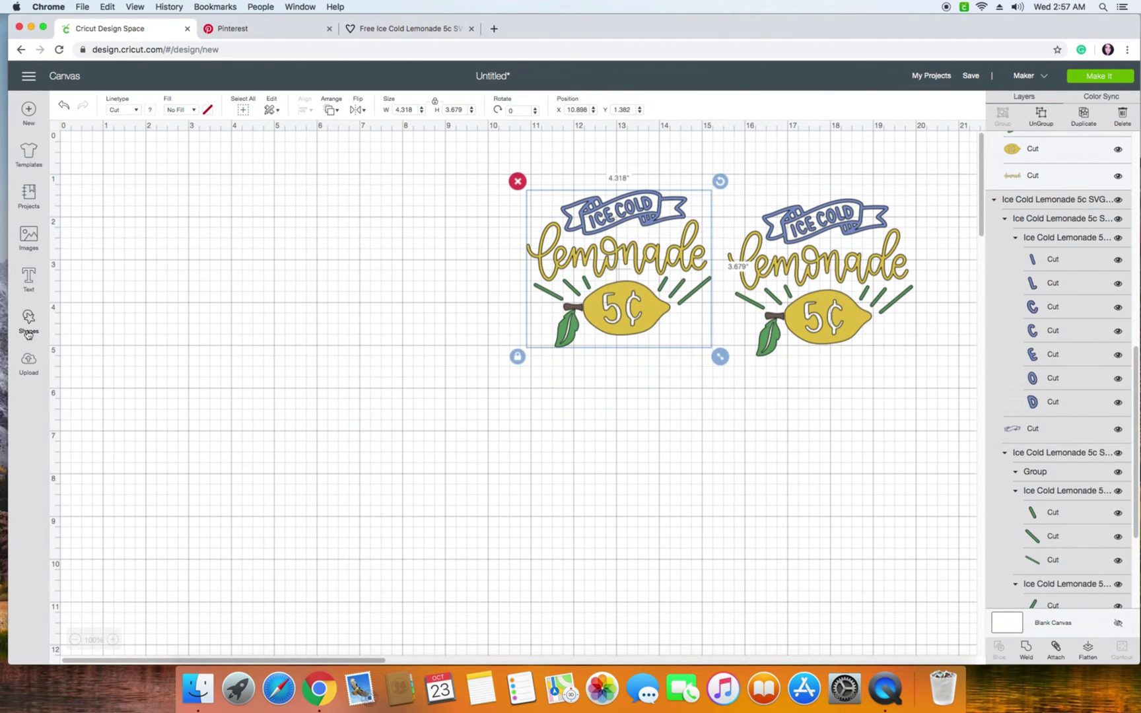
# - Insert the Ice Cold Lemonade image from Recently uploaded images as a third 4.318 × 3.679 in copy
pyautogui.click(29, 364)
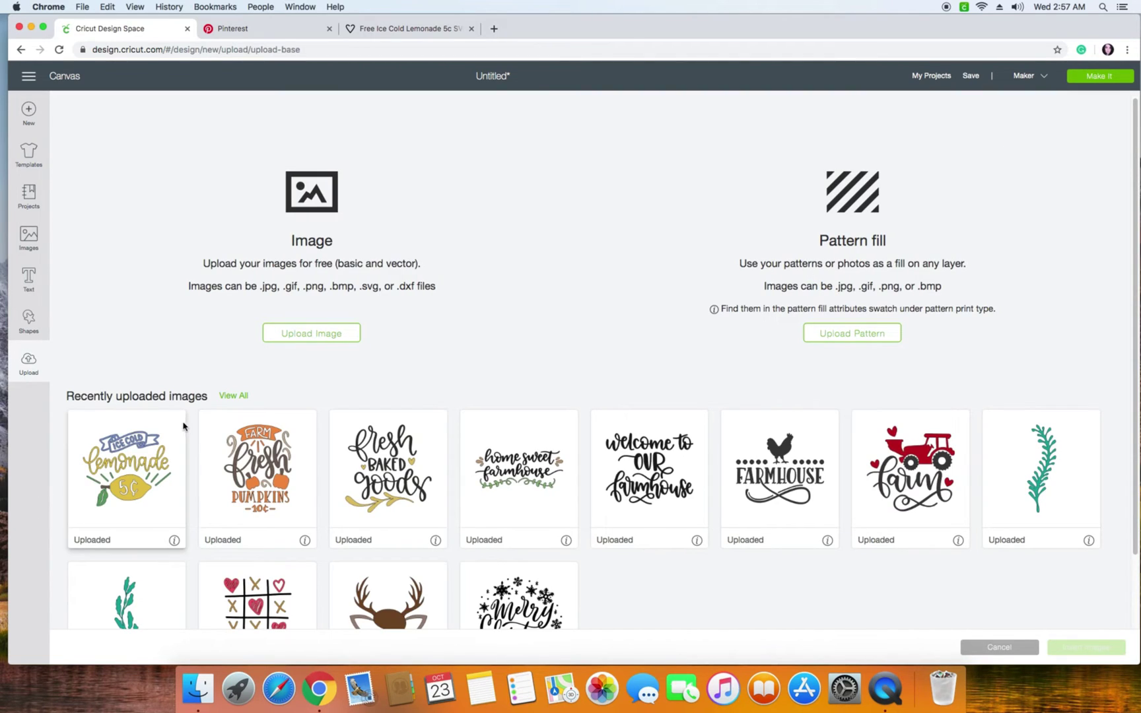
pyautogui.scroll(-2, 161, 331)
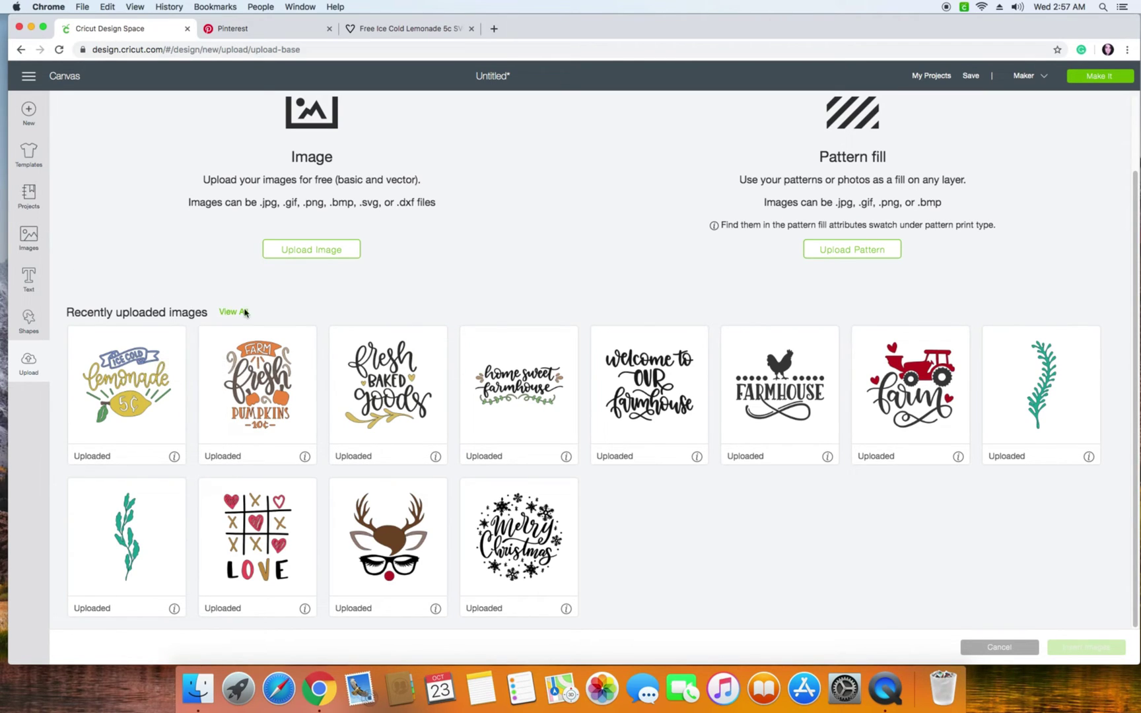
pyautogui.click(139, 398)
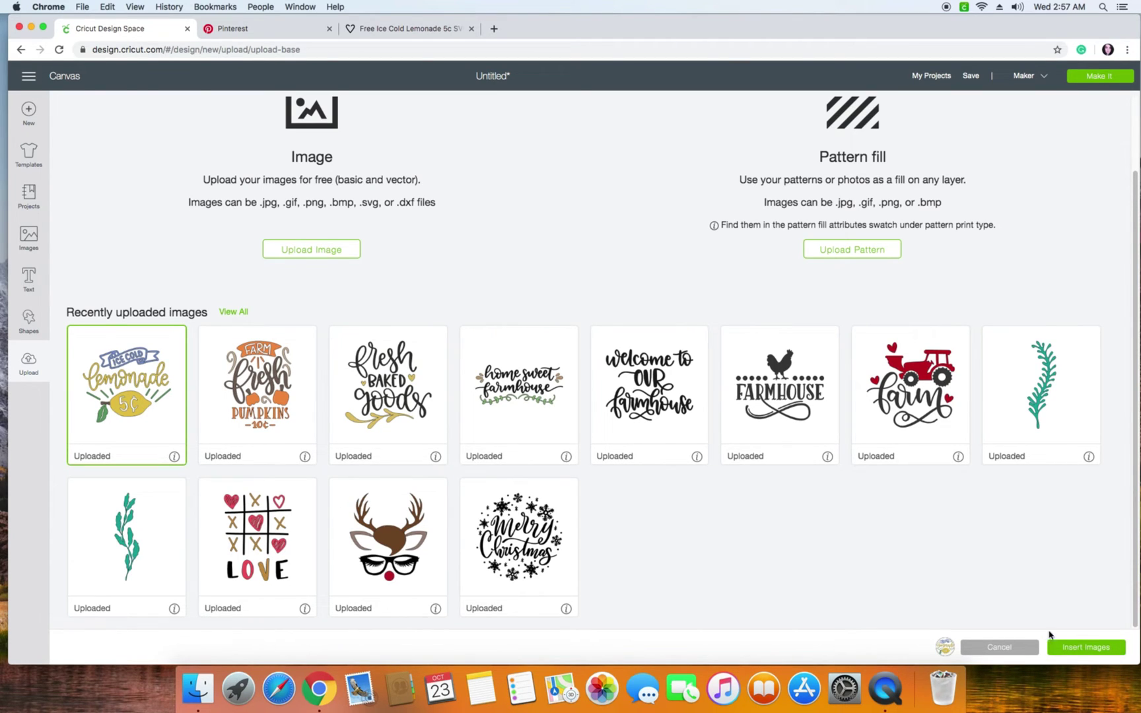
pyautogui.moveTo(946, 650)
pyautogui.click(1093, 652)
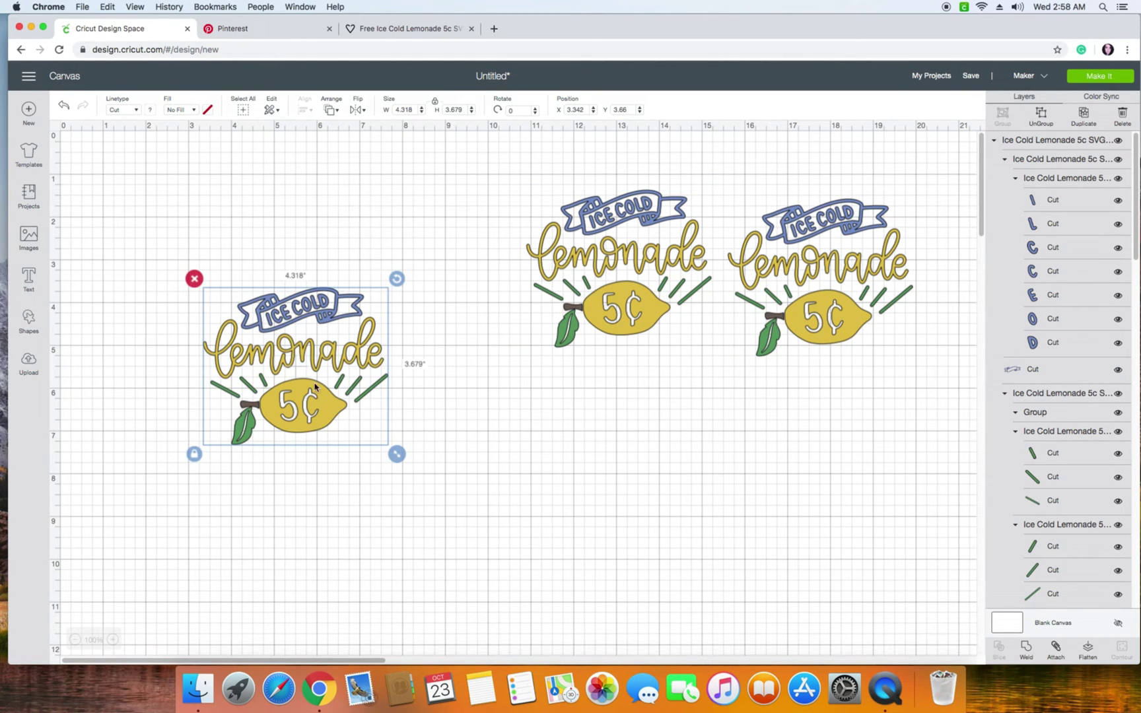
# - Move the new lemonade copy near the canvas top and resize it to 8.498 × 7.241 in
pyautogui.moveTo(315, 387); pyautogui.dragTo(367, 302)
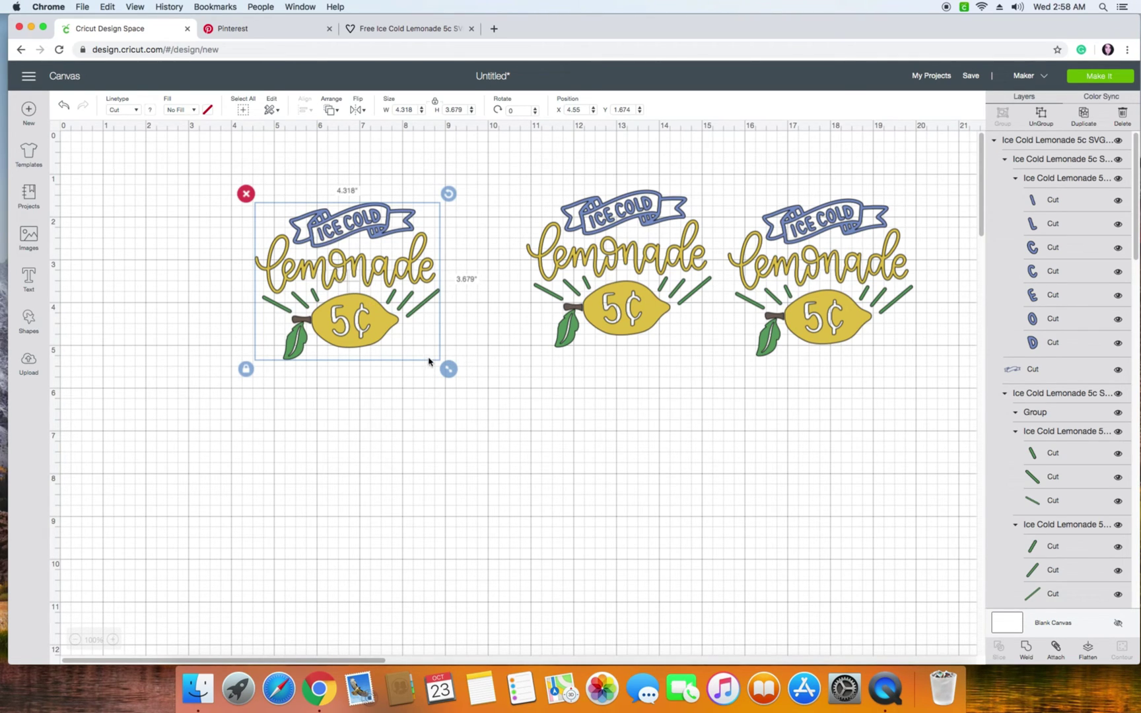
pyautogui.moveTo(448, 369); pyautogui.dragTo(561, 502)
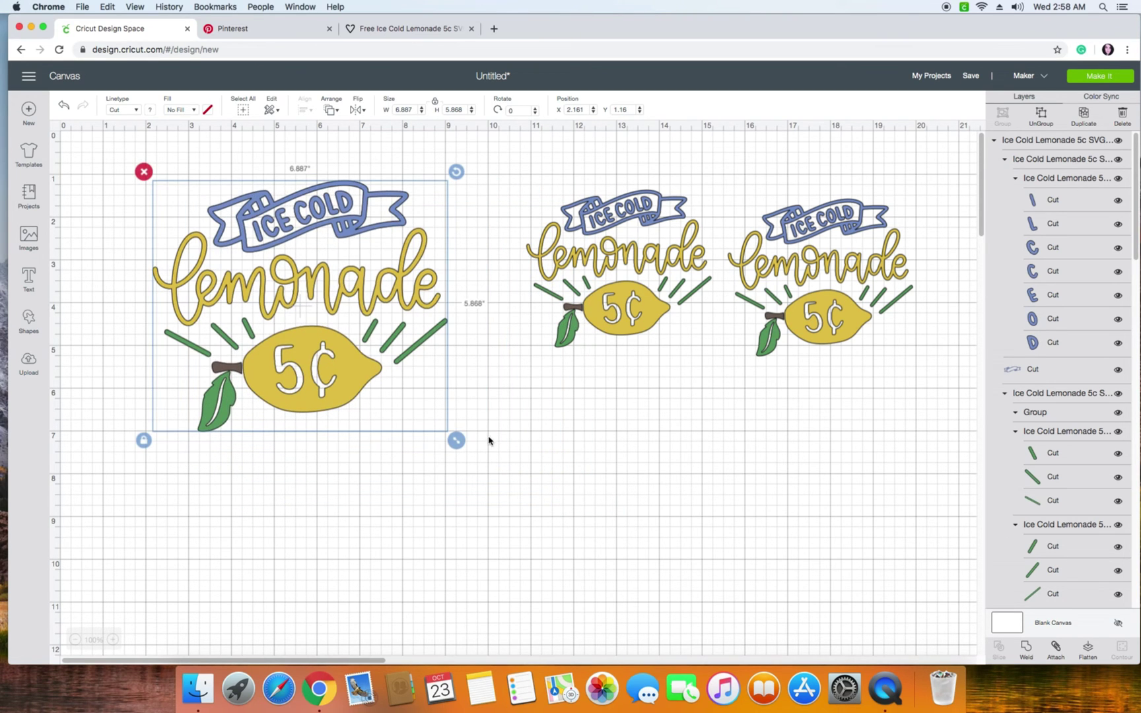
pyautogui.moveTo(492, 461); pyautogui.dragTo(416, 416)
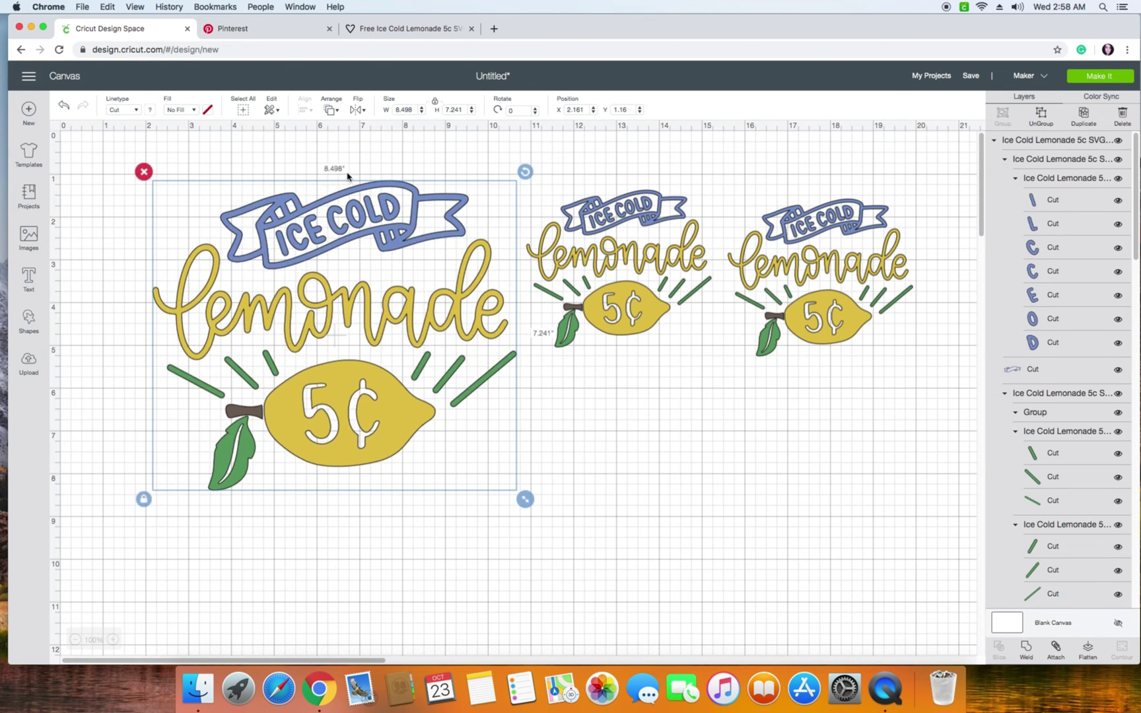